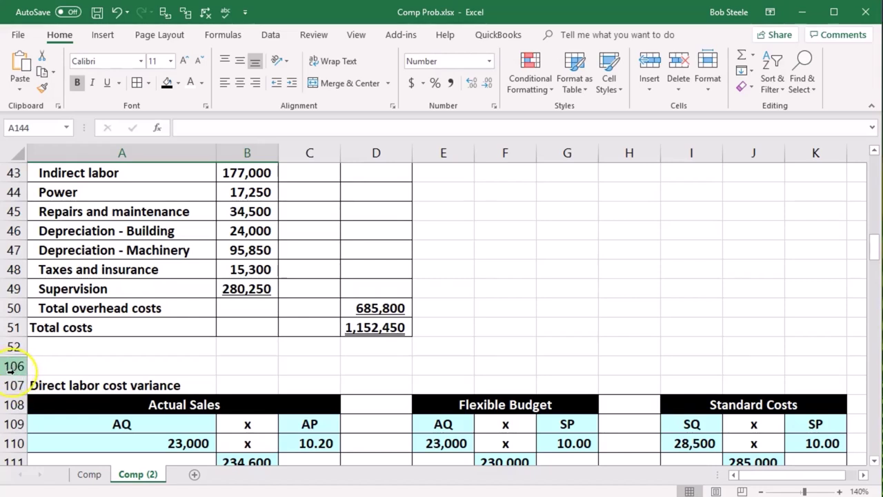
# Hide rows 106 through 140, which hold the direct labor cost variance calculations above the Overhead Variance Report
pyautogui.moveTo(14, 365); pyautogui.dragTo(21, 211)
pyautogui.scroll(-4, 13, 479)
pyautogui.scroll(2, 79, 249)
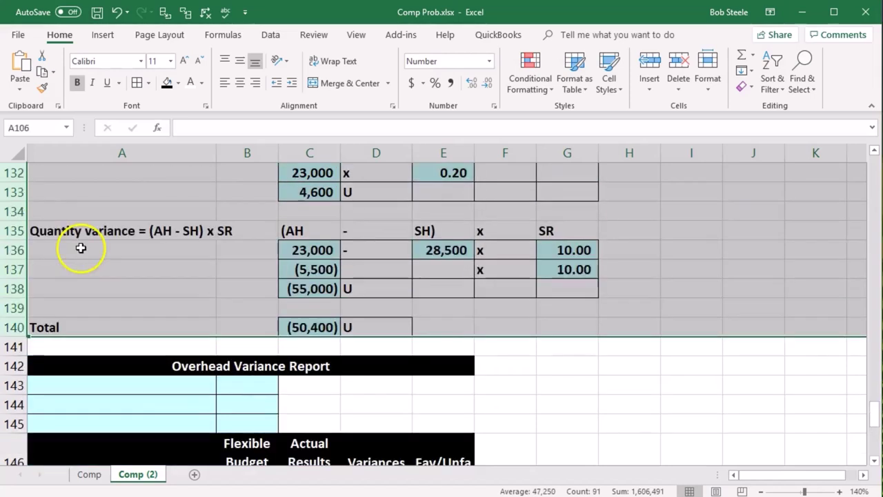
pyautogui.rightClick(79, 249)
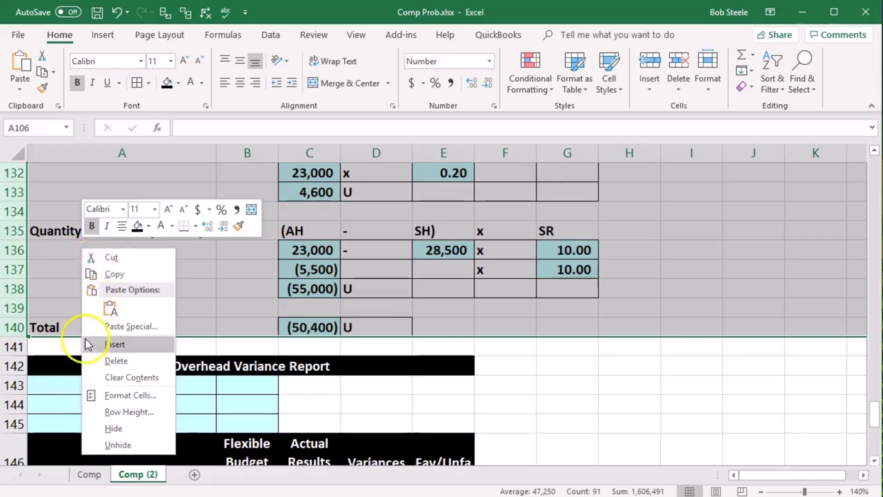
pyautogui.click(114, 428)
pyautogui.click(197, 385)
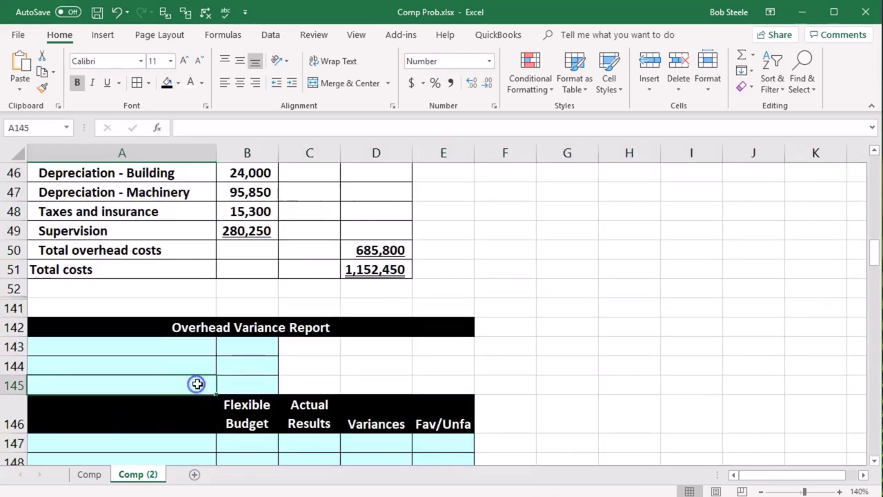
# Label A143 "Expected production volume" and link B143 to the expected volume percentage in the budget data at the top of the sheet
pyautogui.scroll(-2, 412, 369)
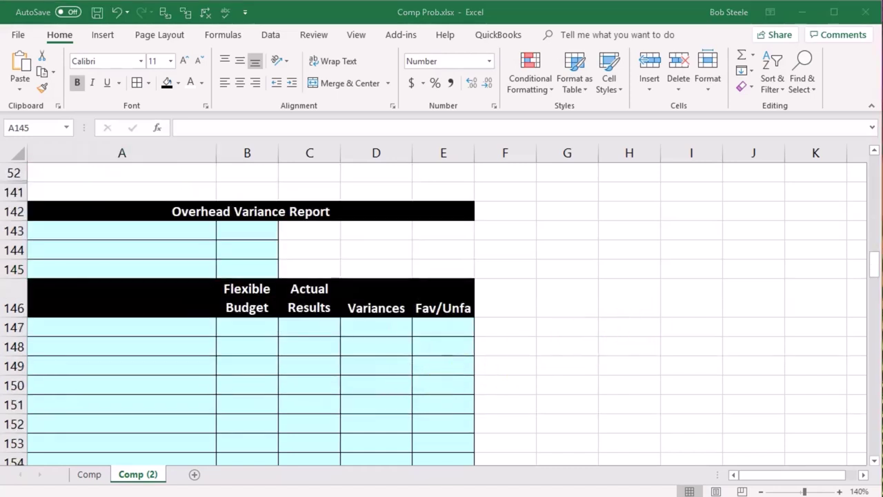
pyautogui.click(185, 230)
pyautogui.write('Expected production volume')
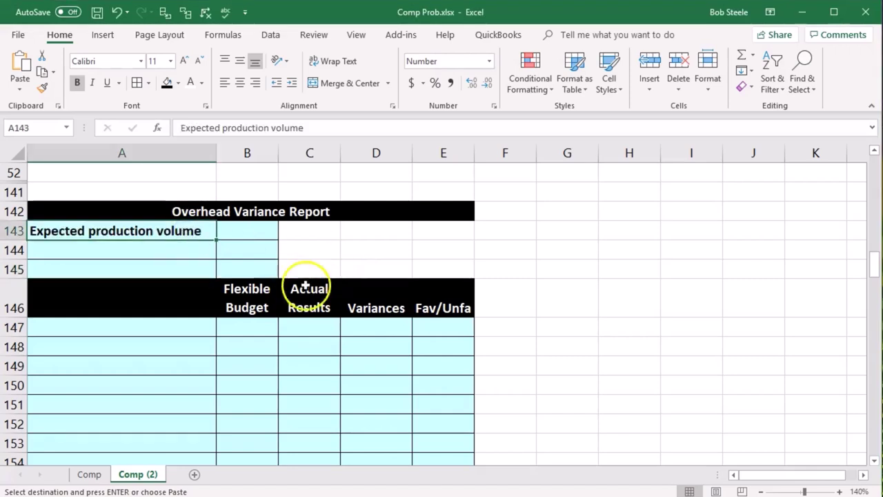
pyautogui.click(268, 232)
pyautogui.write('=')
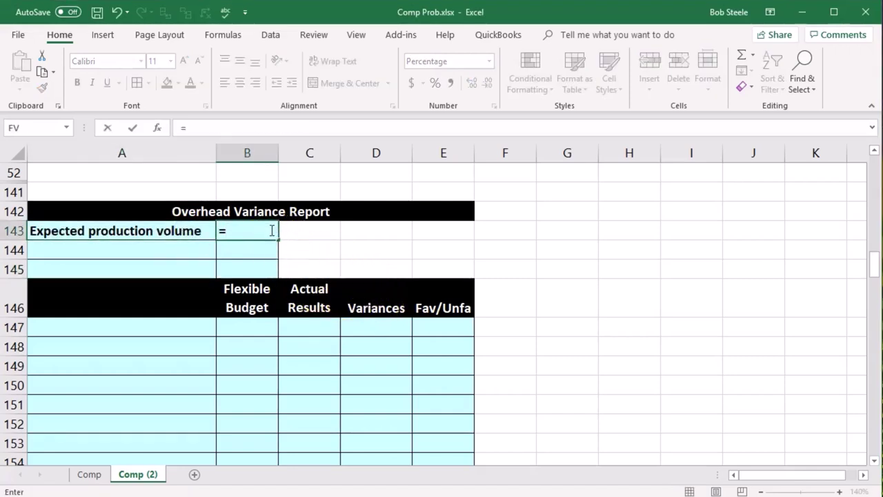
pyautogui.scroll(10, 361, 282)
pyautogui.scroll(5, 361, 282)
pyautogui.click(427, 349)
pyautogui.press('Return')
pyautogui.scroll(-14, 426, 349)
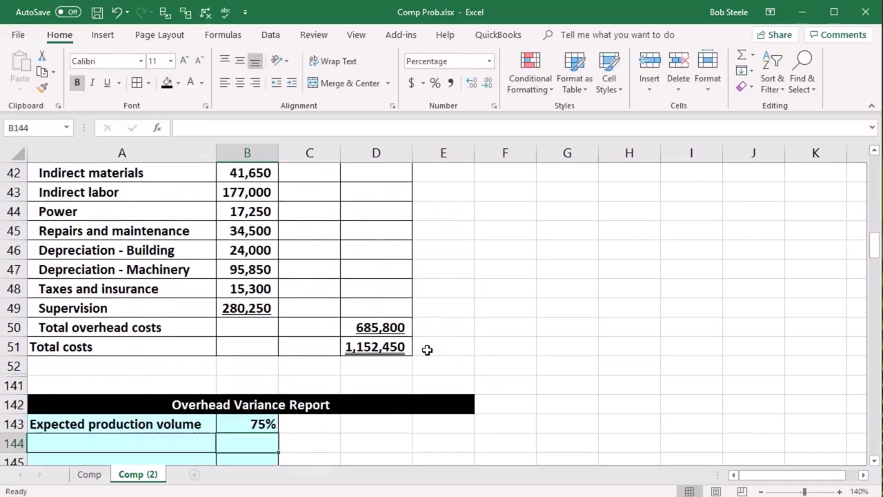
# Label A144 "Production level achieved" and set B144 equal to the expected production volume in B143
pyautogui.click(197, 310)
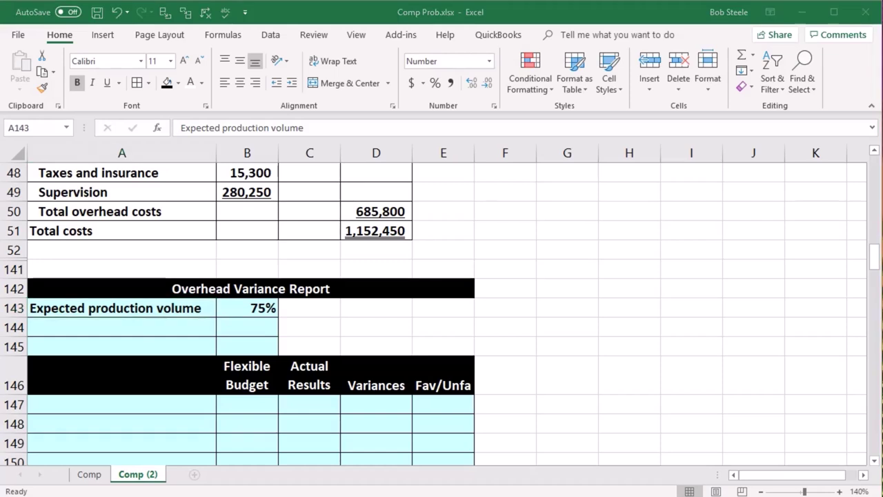
pyautogui.hotkey('ctrl', 'c')
pyautogui.click(169, 324)
pyautogui.hotkey('ctrl', 'v')
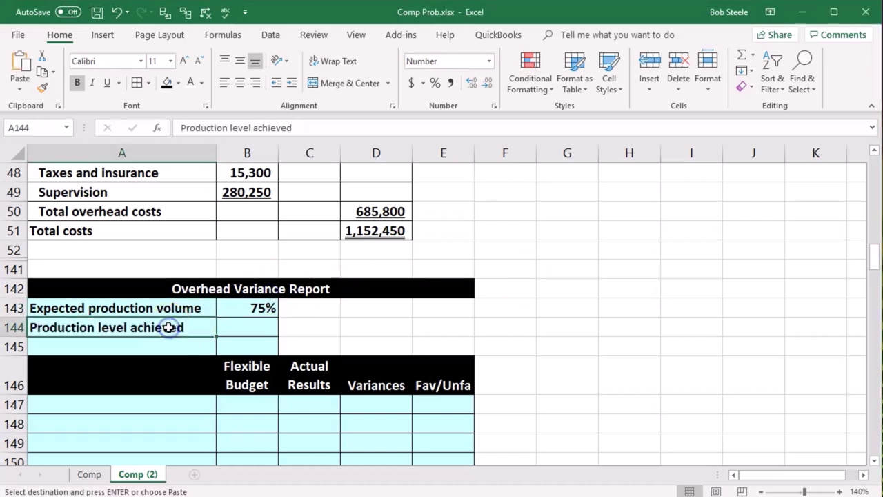
pyautogui.click(264, 326)
pyautogui.write('=')
pyautogui.click(261, 308)
pyautogui.press('Return')
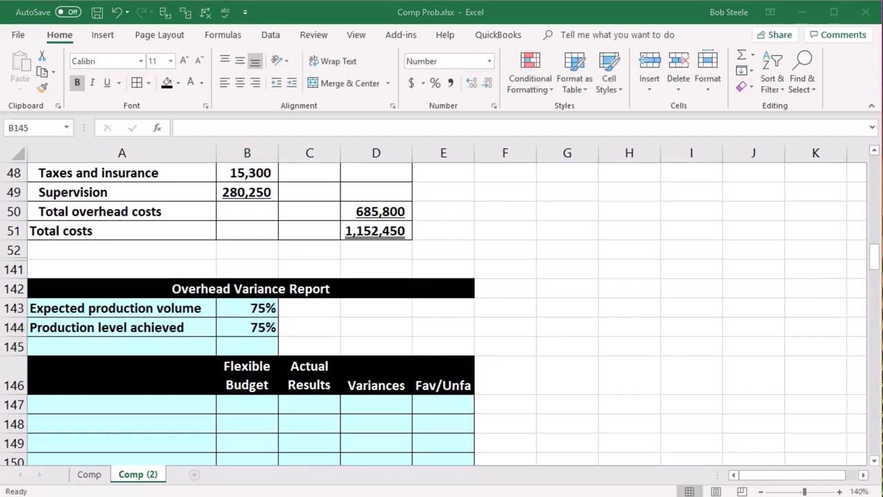
# Label A145 "Volume variance" and calculate it in B145 with the formula =B143-B144
pyautogui.click(149, 346)
pyautogui.hotkey('ctrl', 'v')
pyautogui.click(228, 345)
pyautogui.write('=')
pyautogui.press('Up')
pyautogui.press('Up')
pyautogui.write('-')
pyautogui.press('Up')
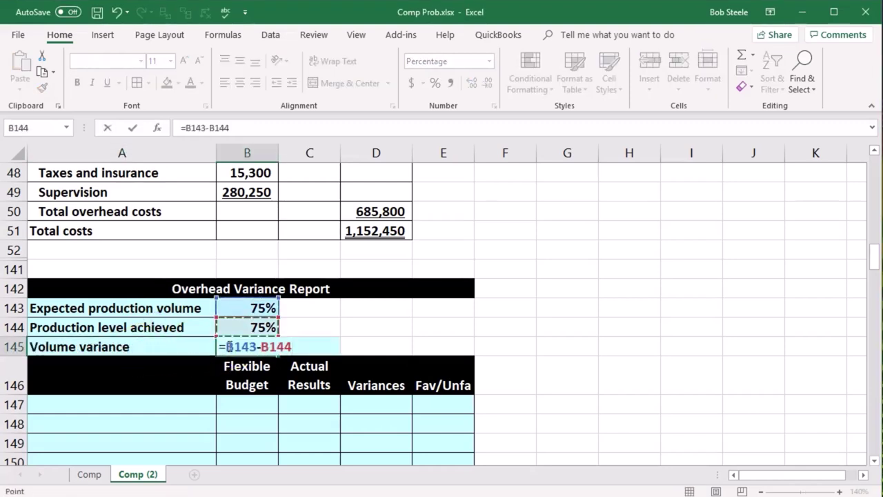
pyautogui.press('Return')
# Enter the heading "Variable costs:" in A147 of the Overhead Variance Report
pyautogui.scroll(-1, 302, 359)
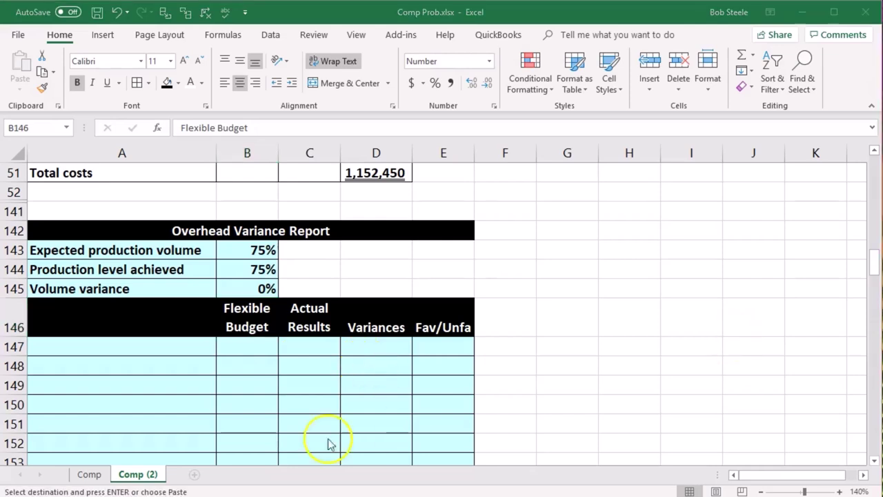
pyautogui.click(126, 348)
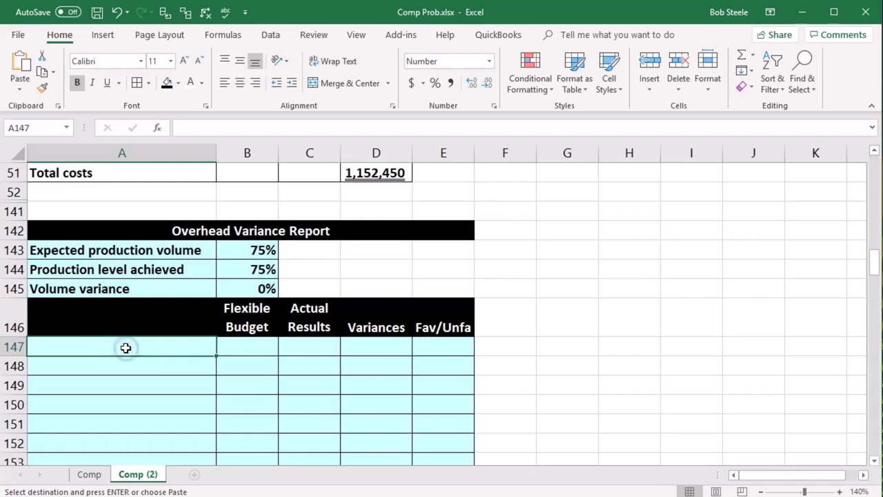
pyautogui.hotkey('ctrl', 'v')
# Link A148 to the Indirect materials label in A21 and fill the formula down to A151 for the remaining variable cost labels
pyautogui.click(118, 365)
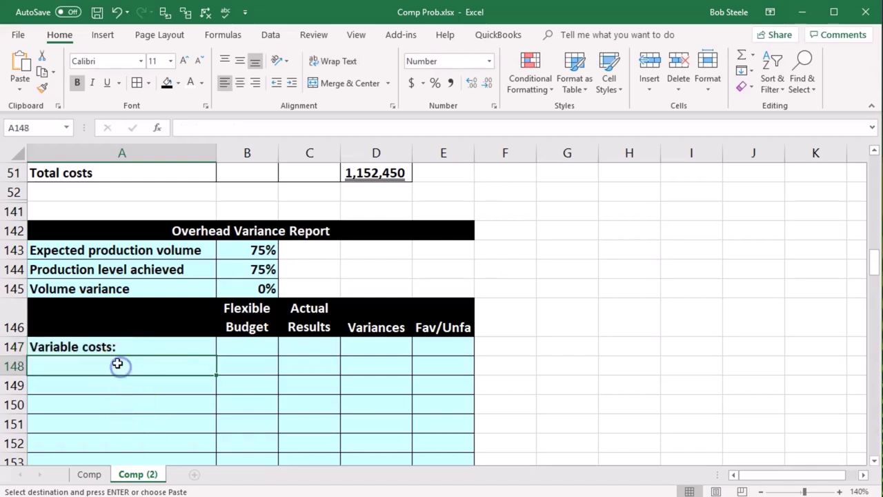
pyautogui.write('=')
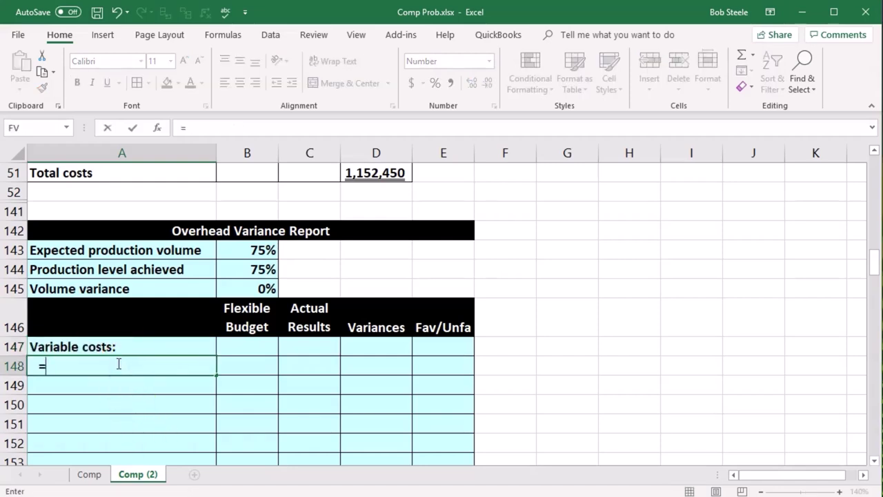
pyautogui.scroll(5, 118, 364)
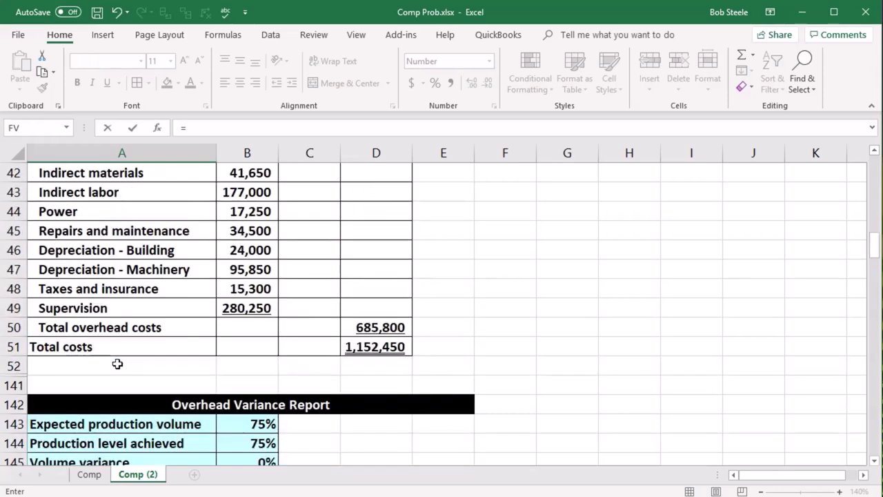
pyautogui.scroll(6, 118, 364)
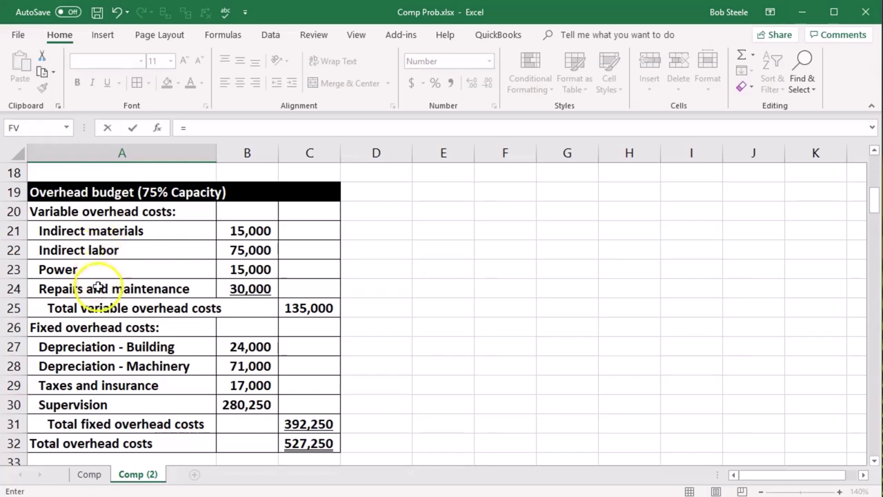
pyautogui.click(115, 231)
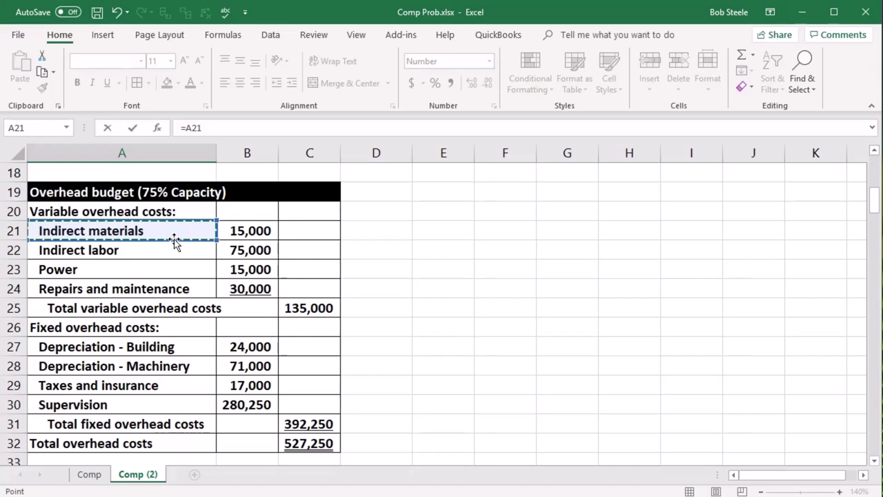
pyautogui.press('Return')
pyautogui.click(188, 328)
pyautogui.scroll(-1, 197, 321)
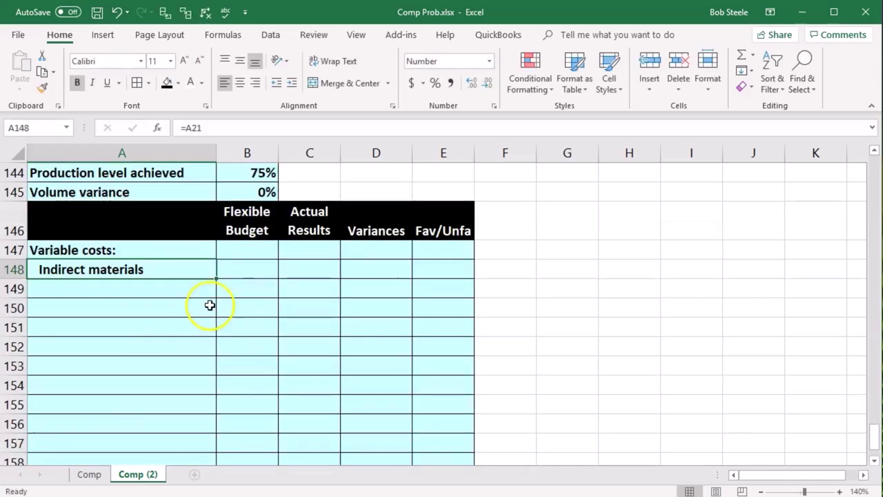
pyautogui.moveTo(218, 278); pyautogui.dragTo(207, 331)
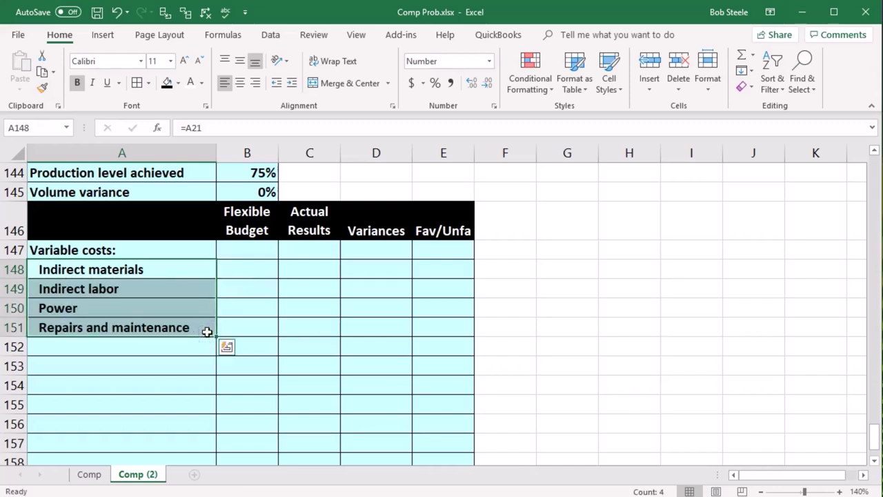
# Link the flexible budget for indirect materials in B148 to the overhead budget amount with =B21
pyautogui.click(241, 271)
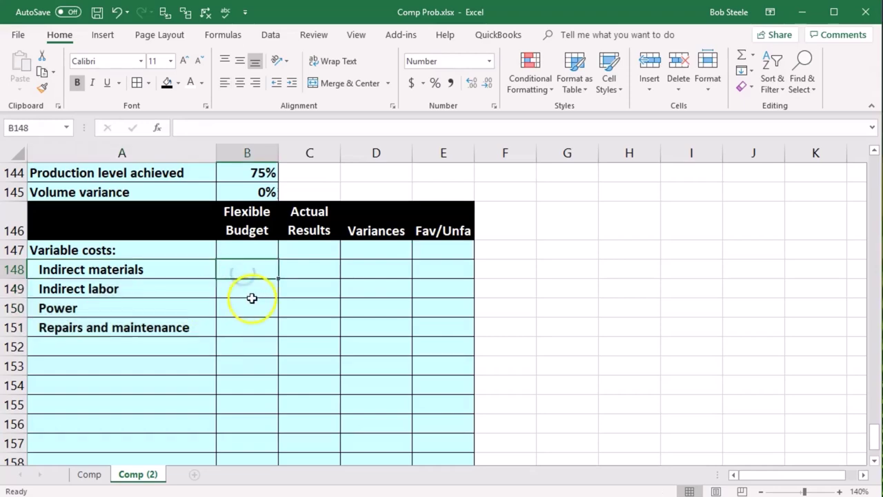
pyautogui.write('=')
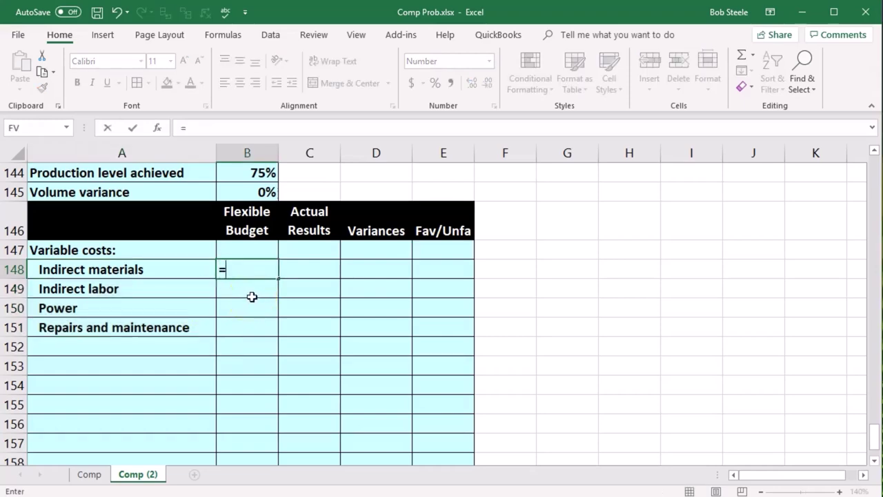
pyautogui.scroll(20, 252, 297)
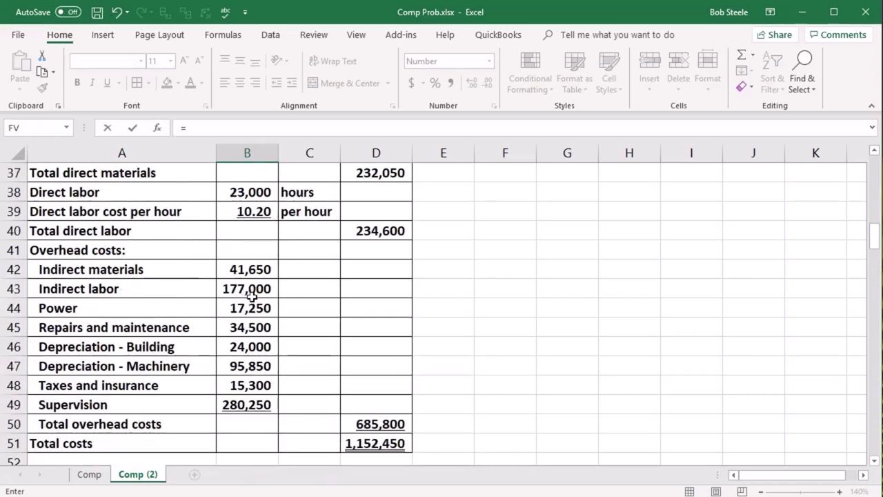
pyautogui.scroll(5, 252, 296)
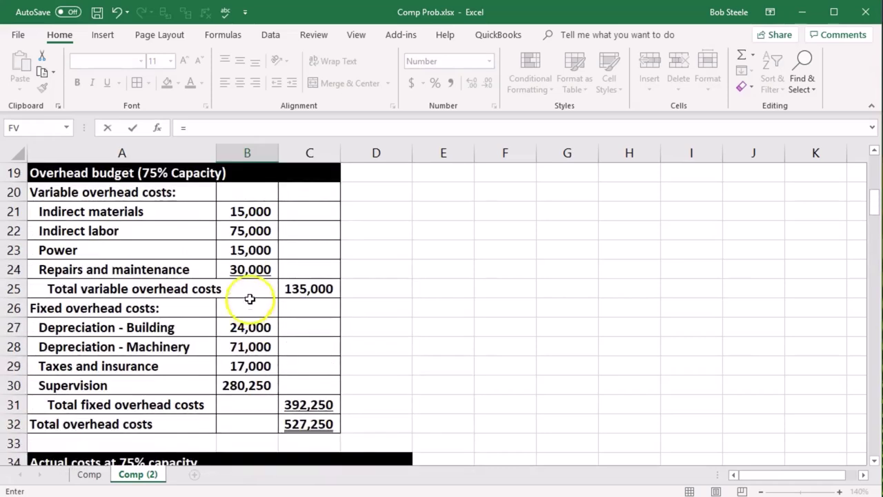
pyautogui.click(257, 215)
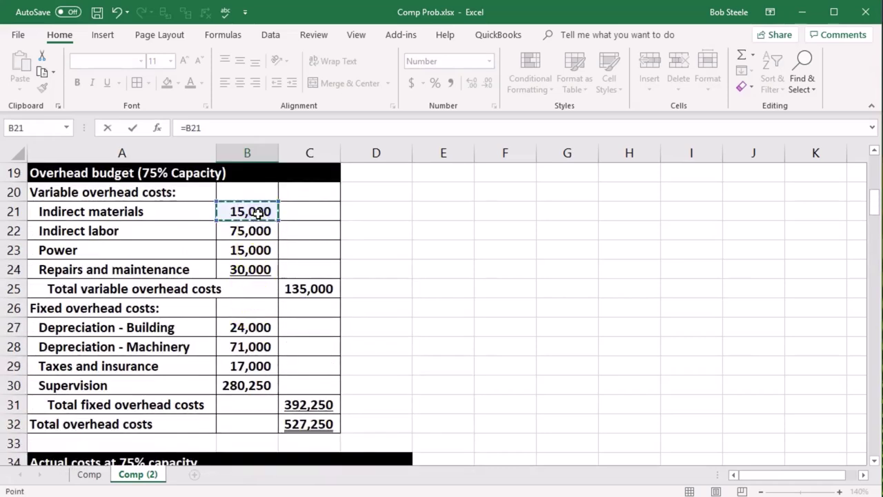
pyautogui.press('Return')
# Link the flexible budget for indirect labor in B149 to the overhead budget amount with =B22
pyautogui.scroll(-1, 257, 215)
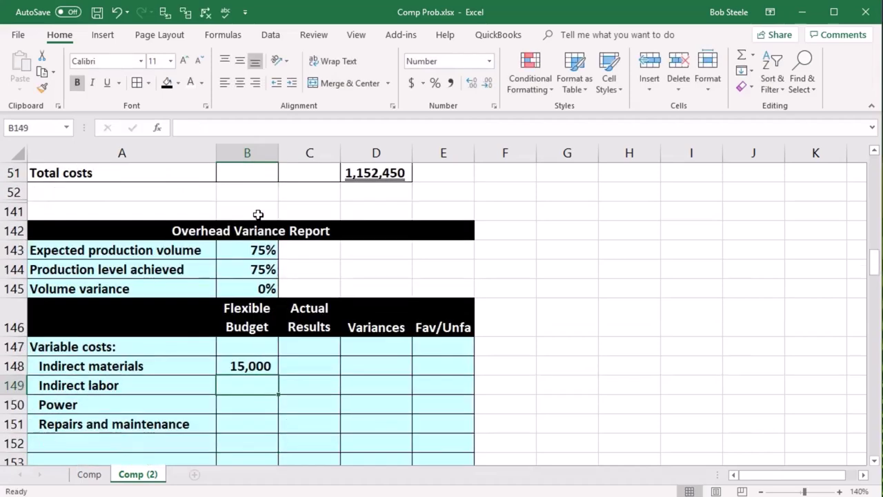
pyautogui.write('=')
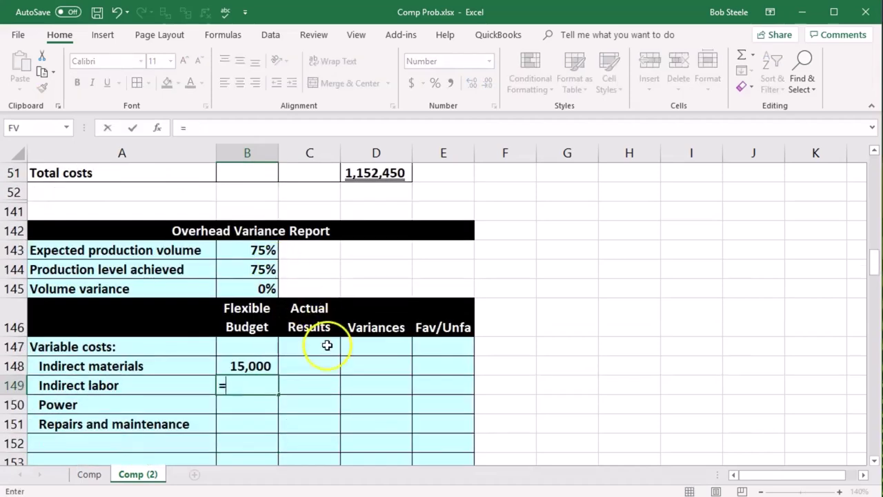
pyautogui.scroll(8, 327, 345)
pyautogui.scroll(3, 327, 345)
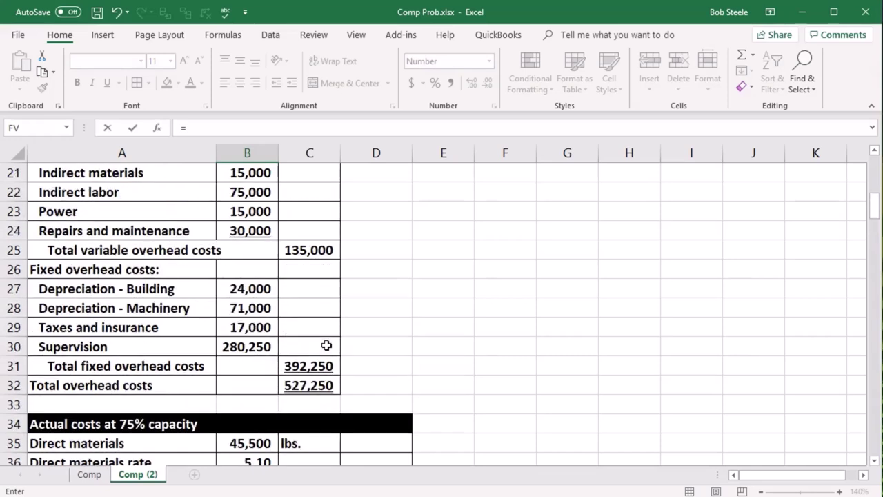
pyautogui.click(257, 254)
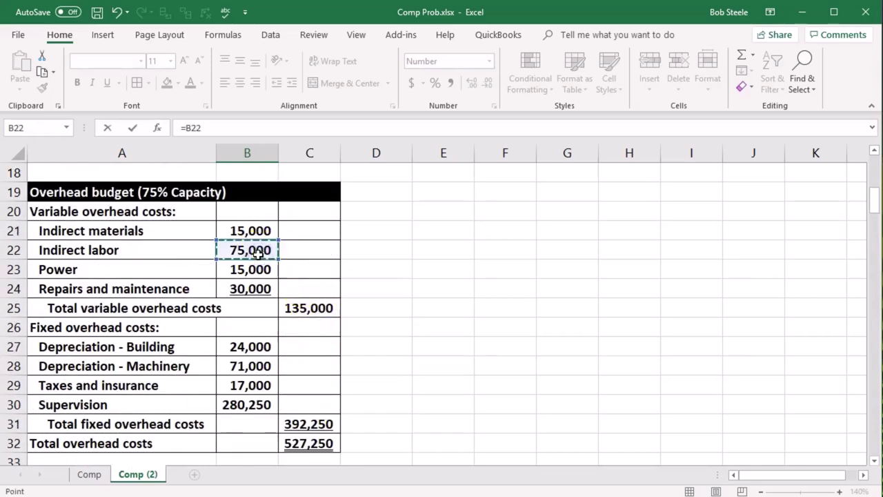
pyautogui.press('Return')
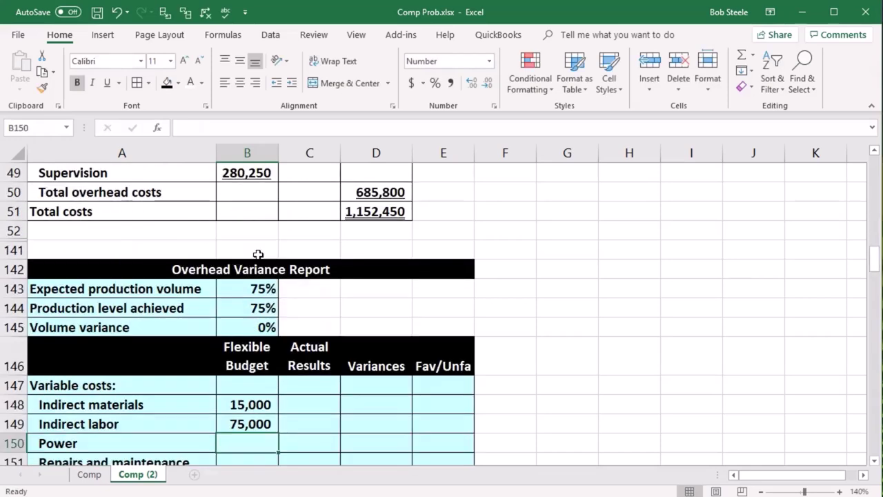
# Link the flexible budget for power in B150 to the power amount in the overhead budget, B23
pyautogui.write('=')
pyautogui.scroll(9, 258, 254)
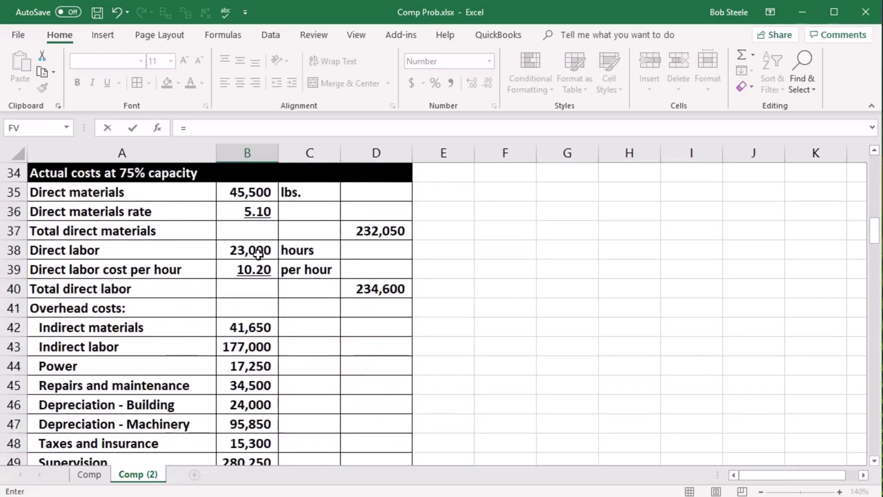
pyautogui.scroll(1, 258, 253)
pyautogui.click(258, 254)
pyautogui.press('Return')
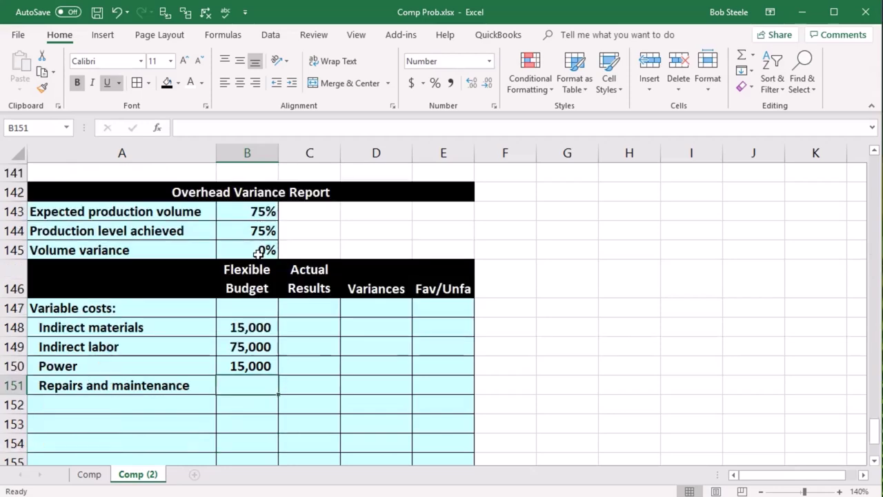
# Link the flexible budget for repairs and maintenance in B151 to the overhead budget amount with =B24
pyautogui.write('=')
pyautogui.scroll(20, 331, 320)
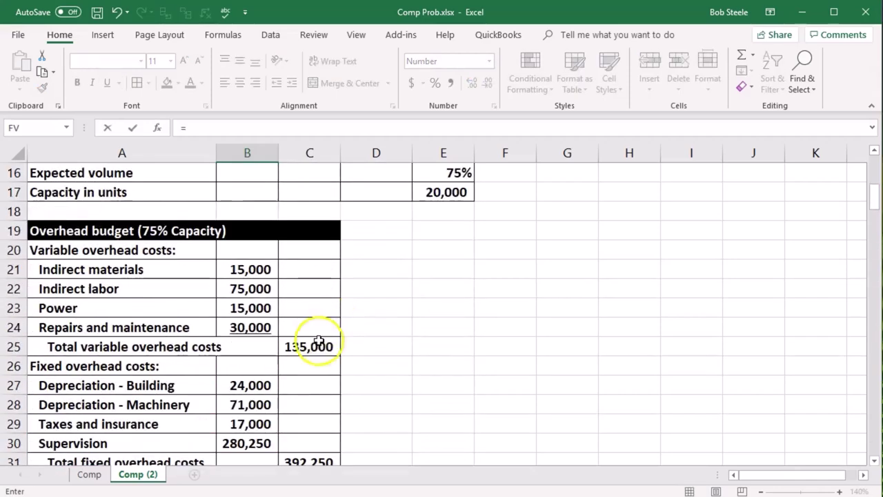
pyautogui.click(267, 334)
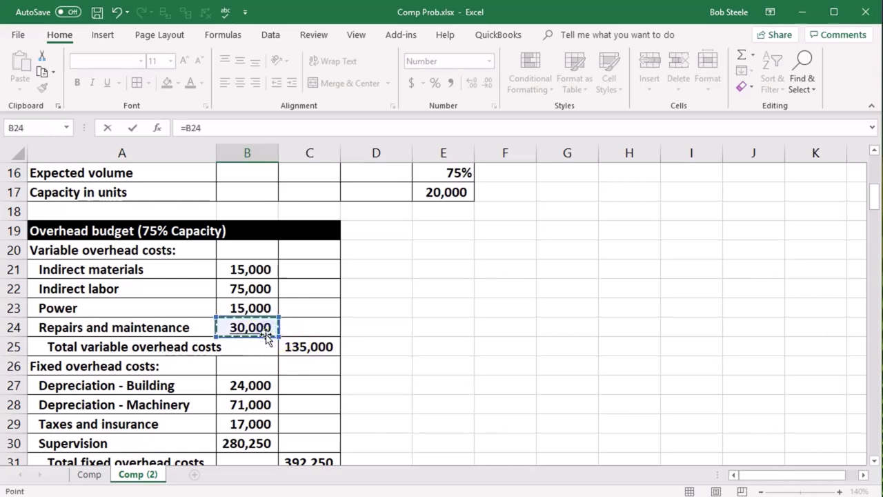
pyautogui.press('Return')
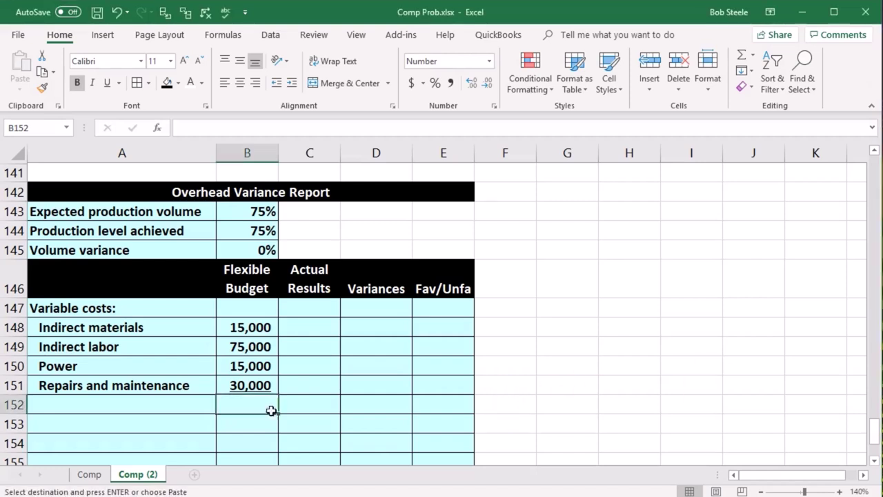
# Paste the Total variable costs label into A152 and total the flexible budget in B152 with =SUM(B148:B151)
pyautogui.click(143, 407)
pyautogui.hotkey('ctrl', 'v')
pyautogui.click(244, 400)
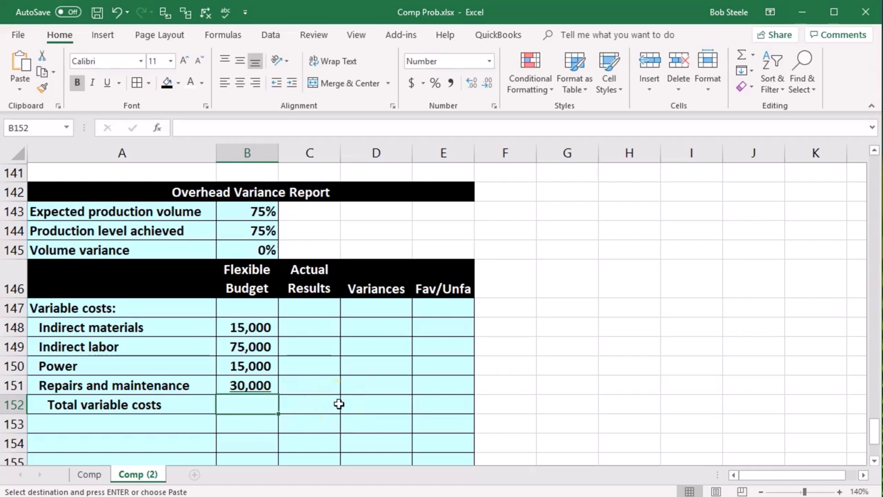
pyautogui.write('=sum')
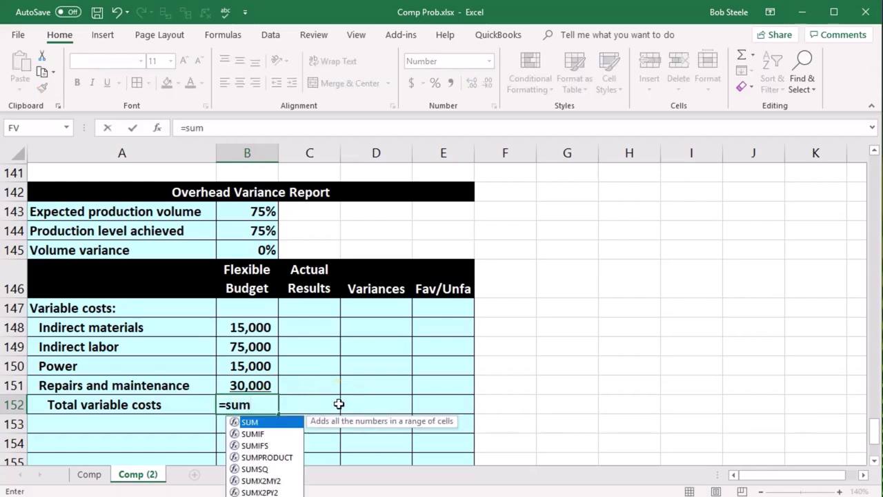
pyautogui.write('(')
pyautogui.press('Up')
pyautogui.press('Up')
pyautogui.press('Up')
pyautogui.press('Up')
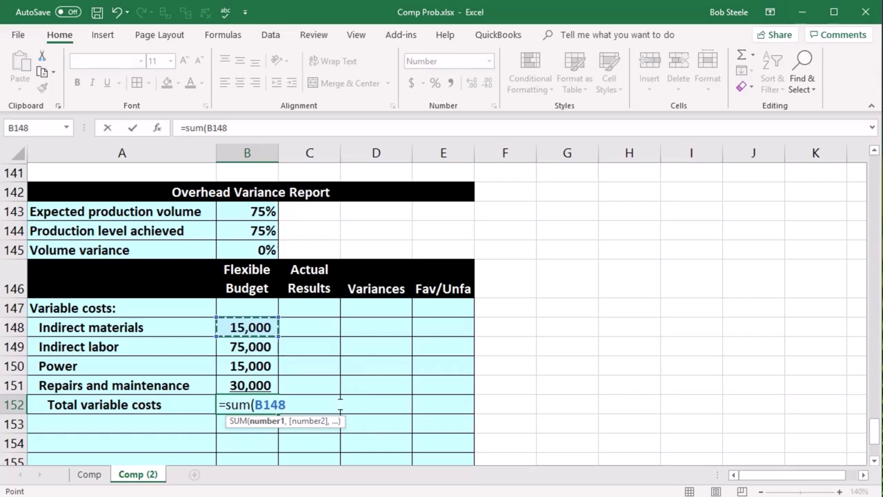
pyautogui.hotkey('shift', 'Down')
pyautogui.hotkey('shift', 'Down')
pyautogui.hotkey('shift', 'Down')
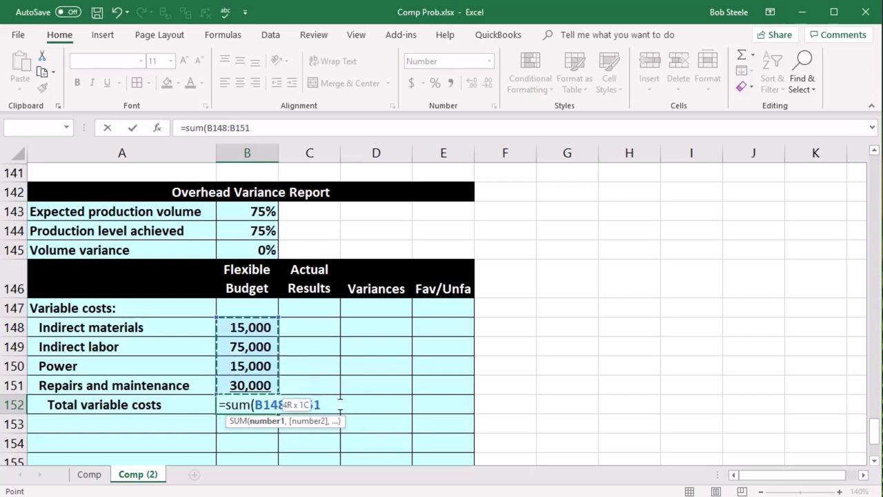
pyautogui.press('Return')
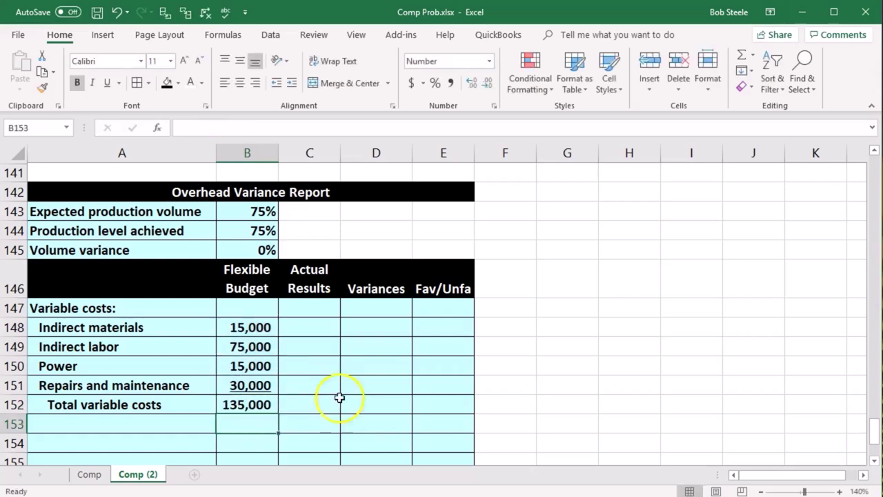
# Link the actual indirect materials cost in C148 to the overhead costs data with =B42
pyautogui.click(311, 330)
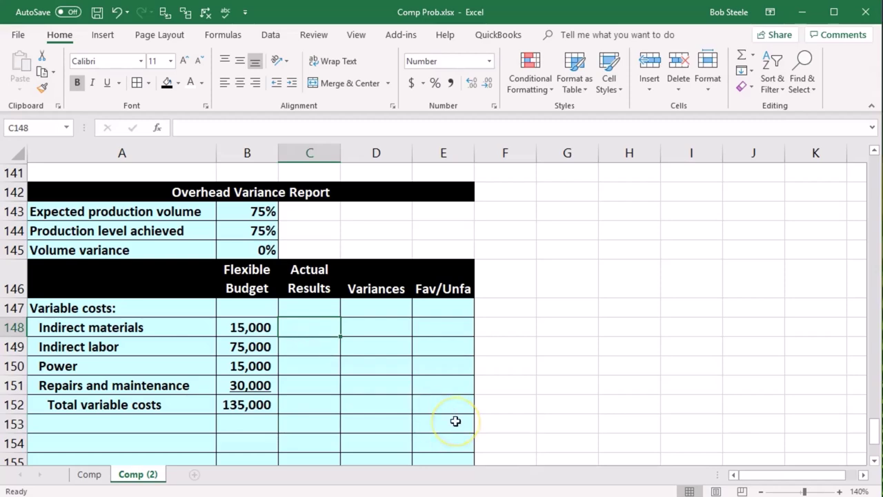
pyautogui.write('=')
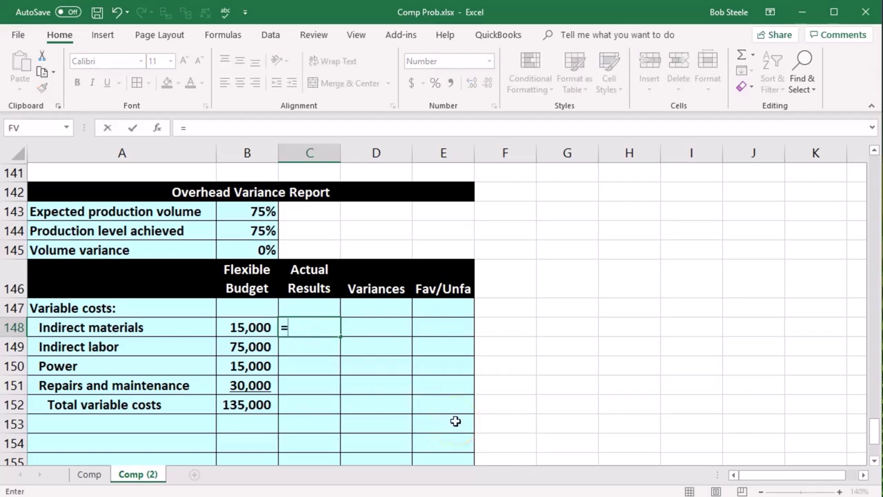
pyautogui.scroll(3, 455, 421)
pyautogui.scroll(1, 456, 420)
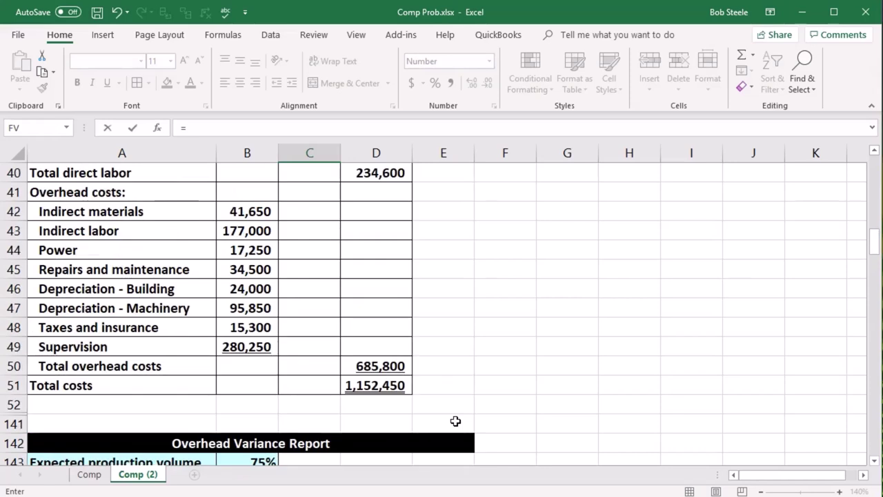
pyautogui.click(250, 216)
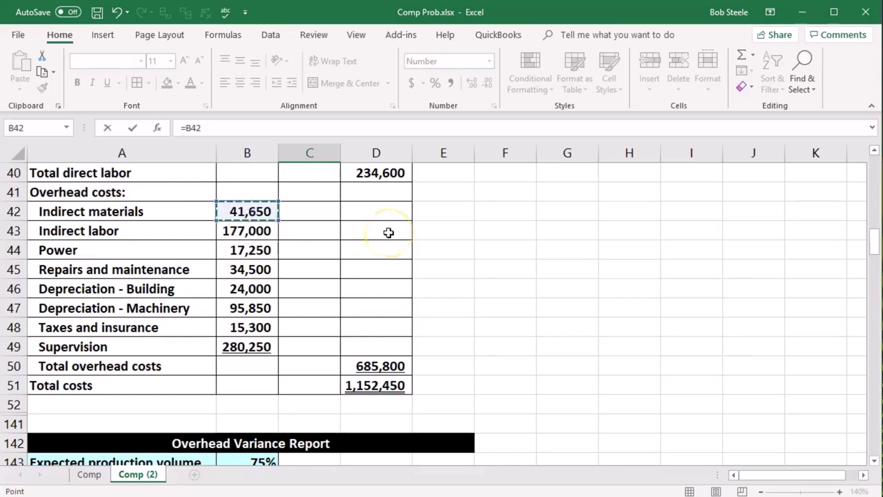
pyautogui.press('Return')
# Fill the actual results formula from C148 down through repairs and maintenance in C151
pyautogui.click(328, 365)
pyautogui.scroll(-1, 339, 383)
pyautogui.moveTo(343, 337); pyautogui.dragTo(334, 385)
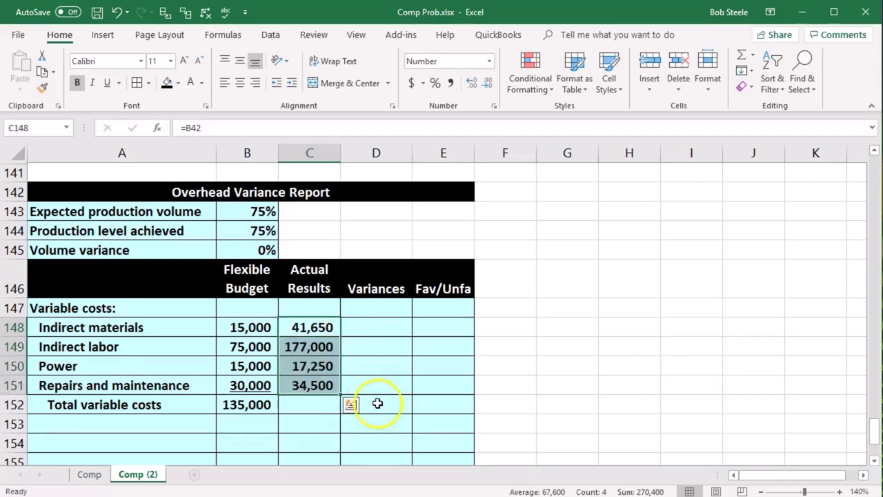
# Check the copied actual cost references by tracing the precedents of C151 to the overhead costs data, and remove the arrows
pyautogui.scroll(5, 376, 402)
pyautogui.scroll(1, 338, 337)
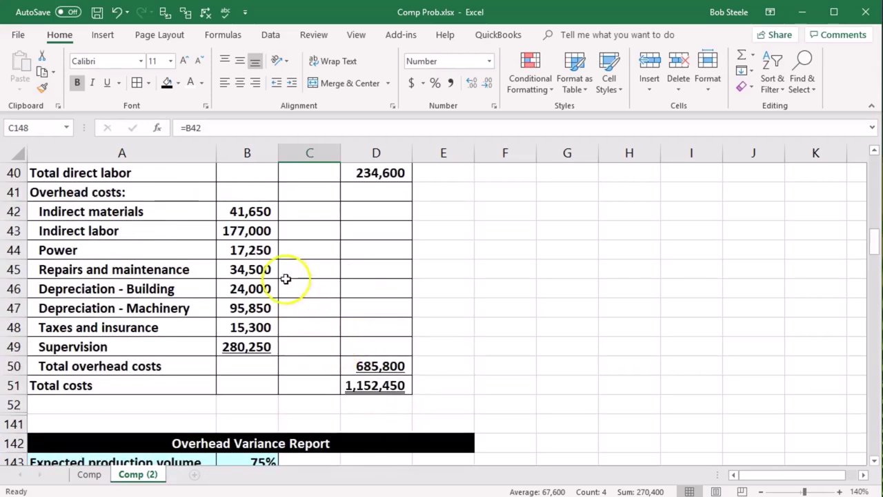
pyautogui.scroll(-4, 297, 324)
pyautogui.click(311, 404)
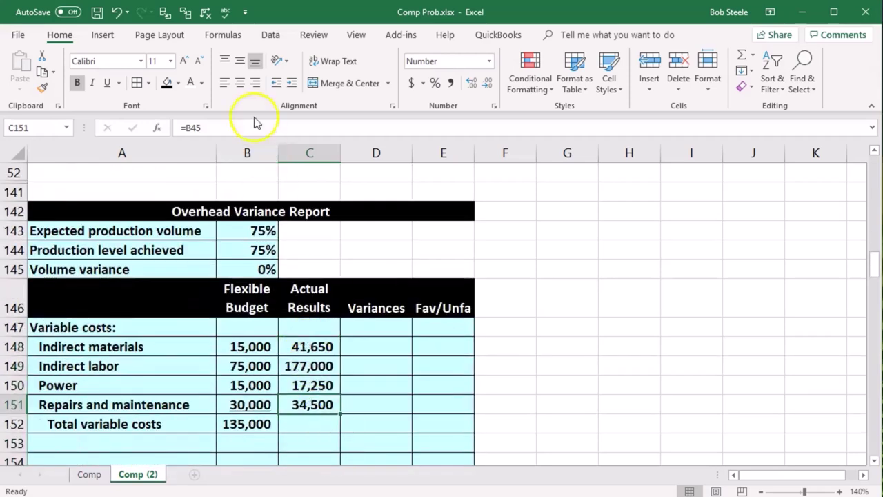
pyautogui.click(166, 13)
pyautogui.scroll(4, 351, 267)
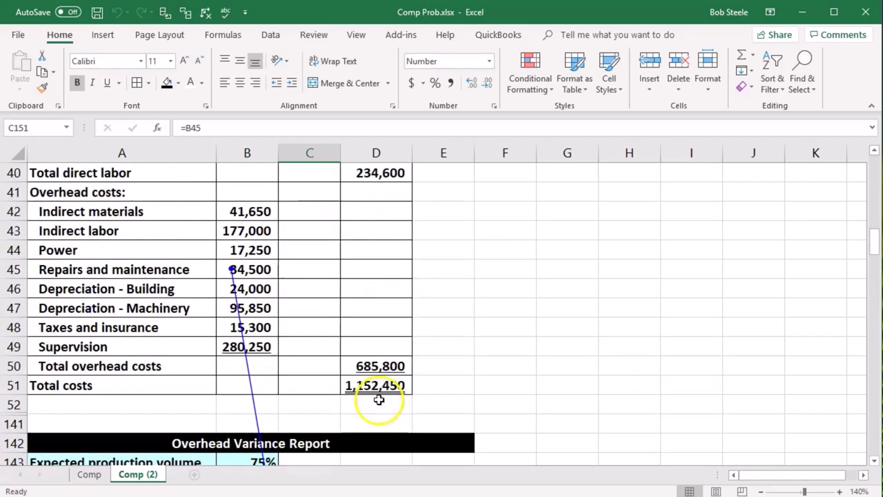
pyautogui.scroll(-4, 308, 315)
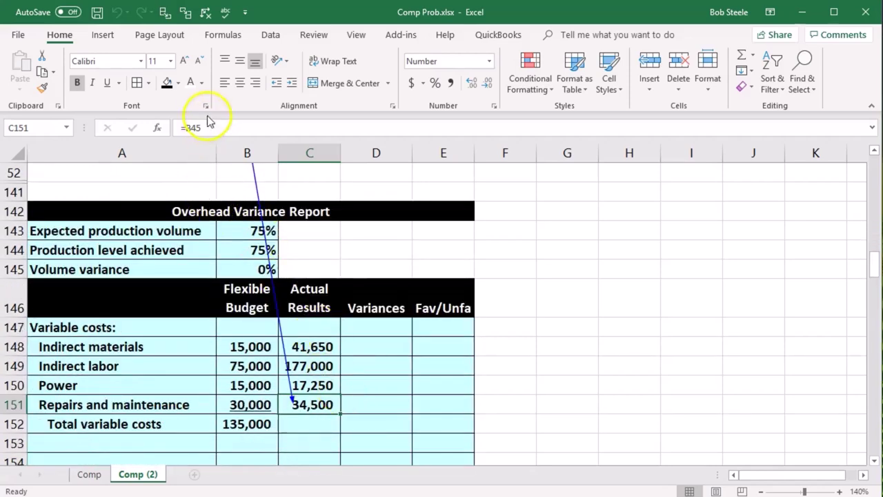
pyautogui.click(205, 14)
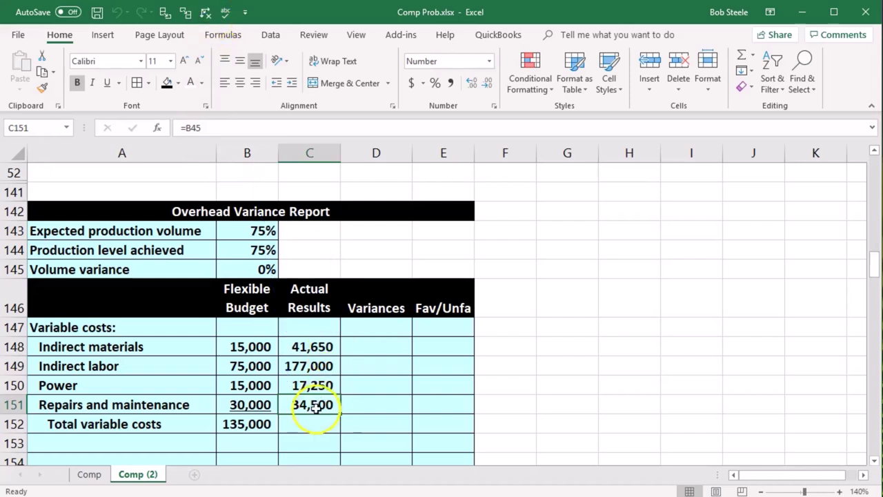
# Underline the repairs and maintenance amount in C151 and total the actual variable costs in C152 with =SUM(C148:C151)
pyautogui.click(106, 84)
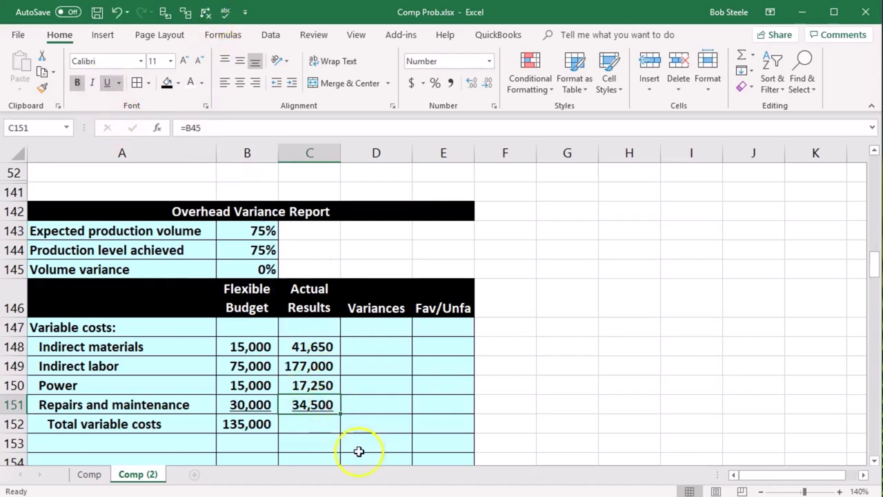
pyautogui.click(315, 424)
pyautogui.write('=')
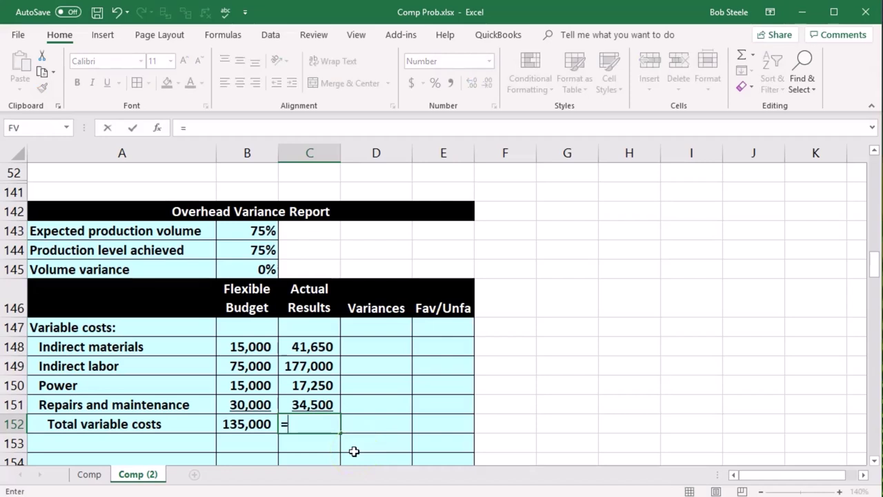
pyautogui.write('sum(')
pyautogui.press('Up')
pyautogui.press('Up')
pyautogui.press('Up')
pyautogui.press('Up')
pyautogui.hotkey('shift', 'Down')
pyautogui.hotkey('shift', 'Down')
pyautogui.hotkey('shift', 'Down')
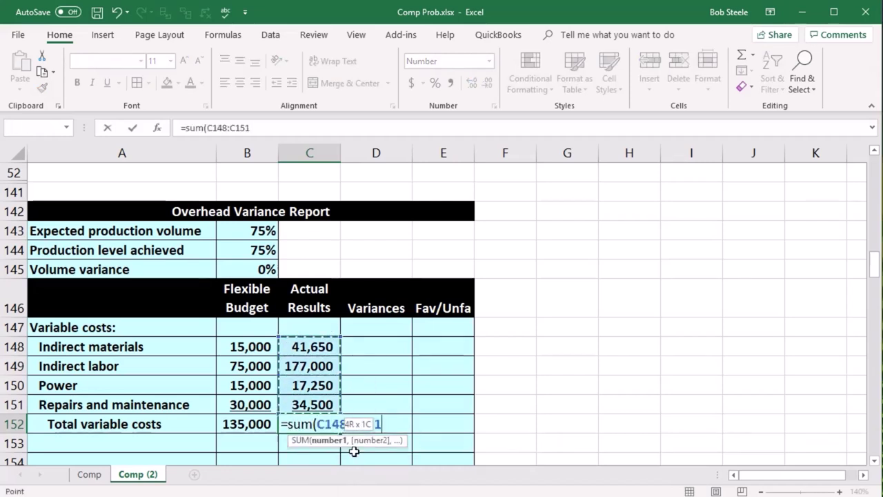
pyautogui.press('Return')
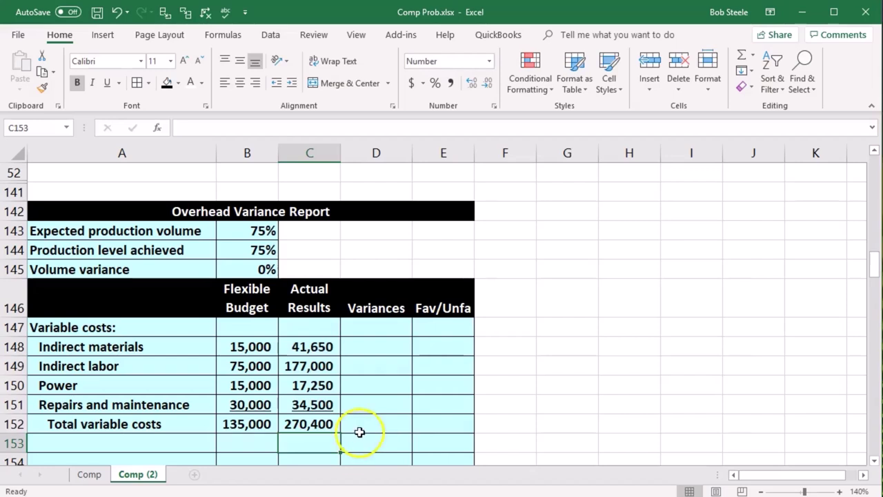
# Calculate the indirect materials variance in D148 as actual minus flexible budget with =C148-B148
pyautogui.click(379, 344)
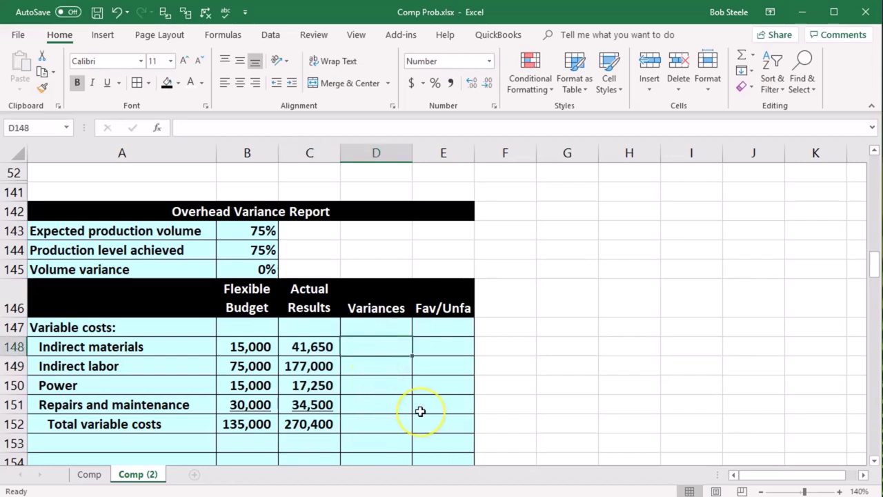
pyautogui.write('=')
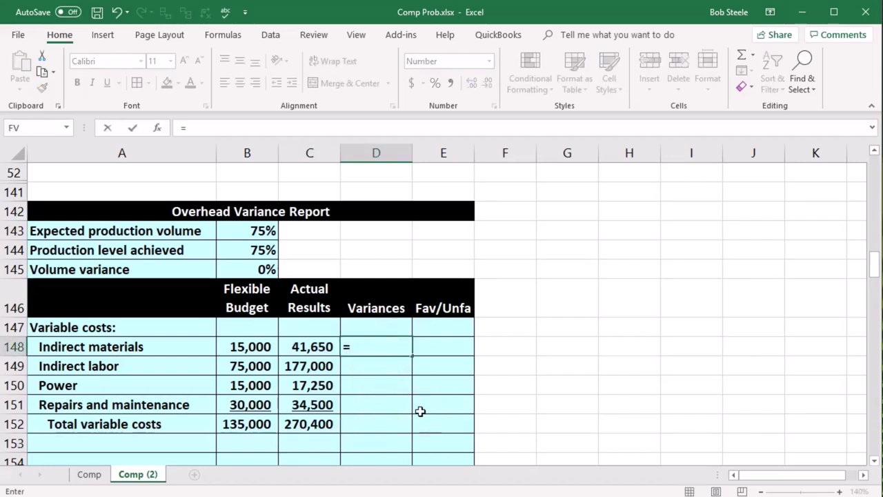
pyautogui.click(320, 348)
pyautogui.write('-')
pyautogui.click(239, 347)
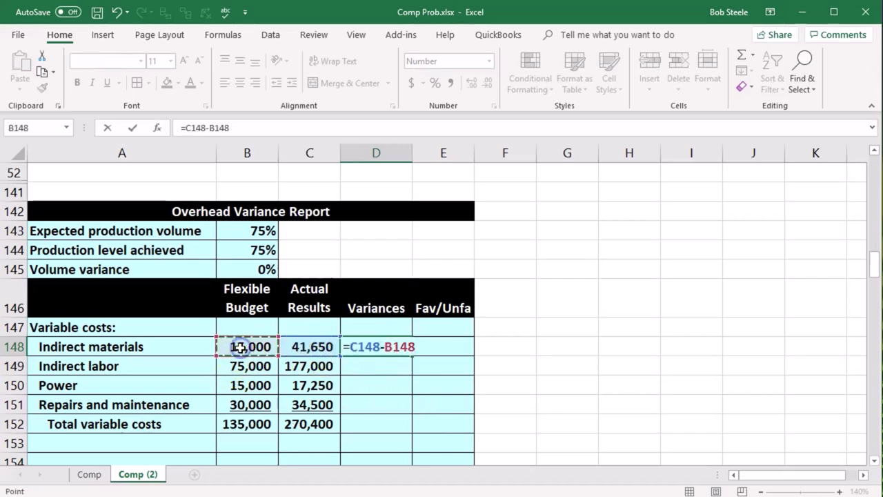
pyautogui.press('Return')
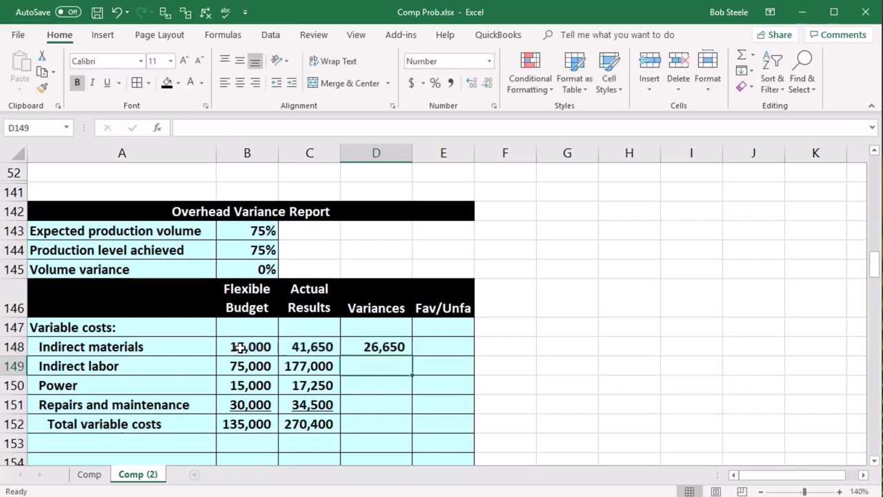
# Fill the variance formula from D148 down to D151 and check the copied formulas in D149 and D150
pyautogui.click(366, 349)
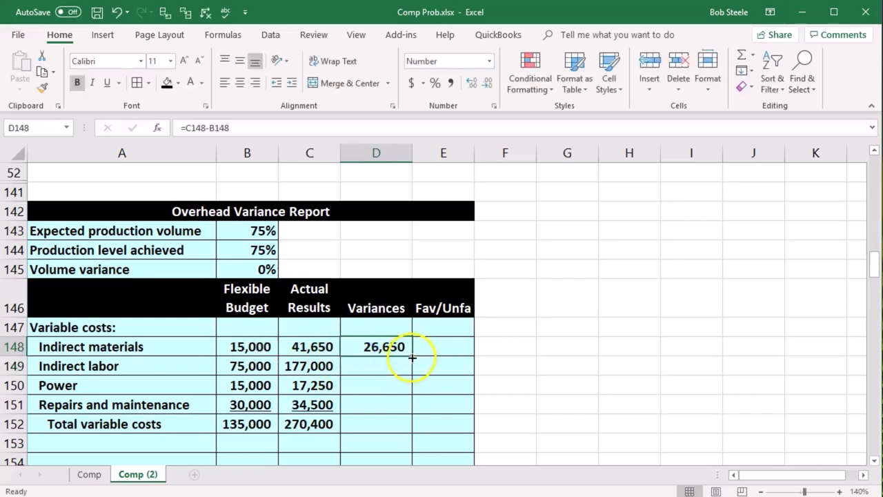
pyautogui.moveTo(412, 356); pyautogui.dragTo(404, 403)
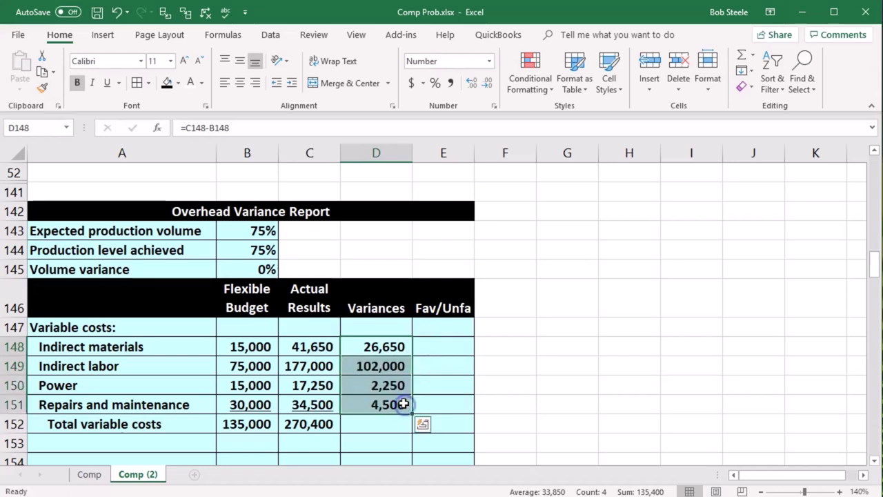
pyautogui.doubleClick(366, 365)
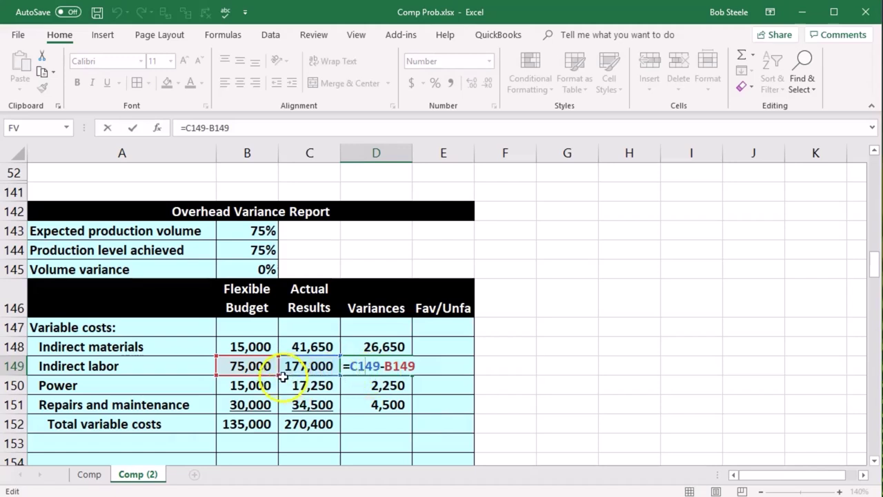
pyautogui.press('Return')
pyautogui.doubleClick(385, 384)
pyautogui.press('Return')
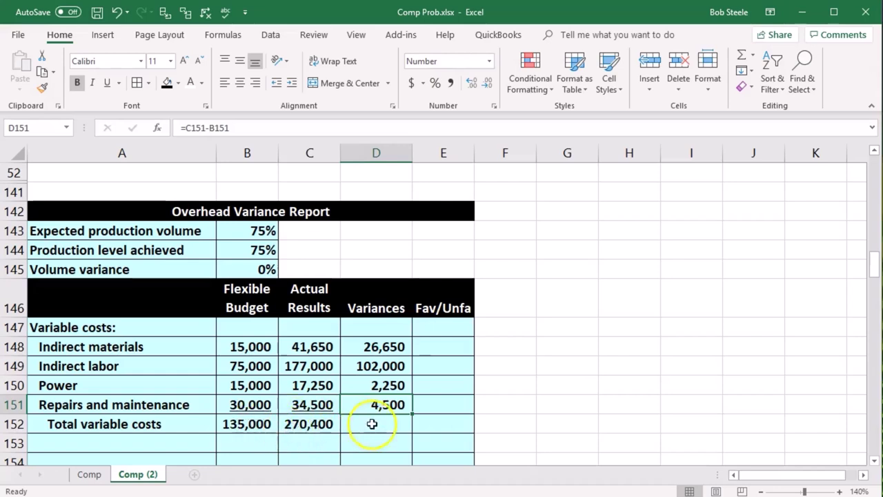
# Underline the variance in D151 and total the variable cost variances in D152 with =SUM(D148:D151)
pyautogui.click(107, 82)
pyautogui.click(382, 429)
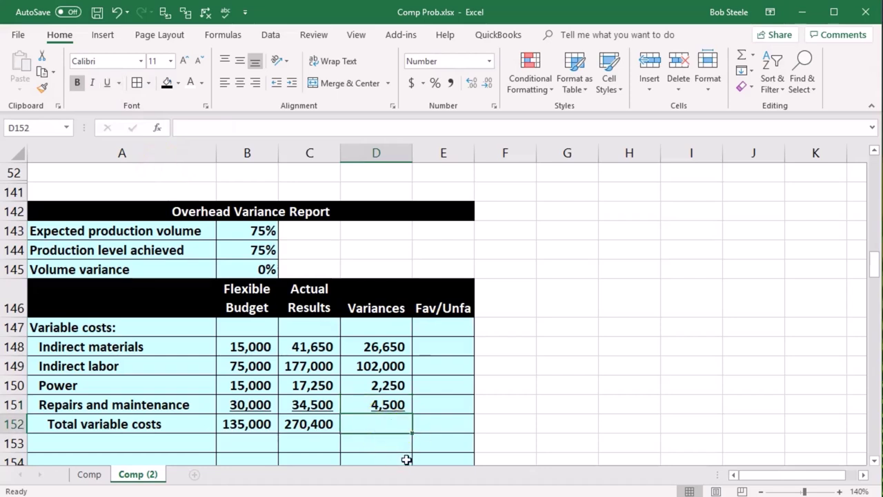
pyautogui.write('=sum')
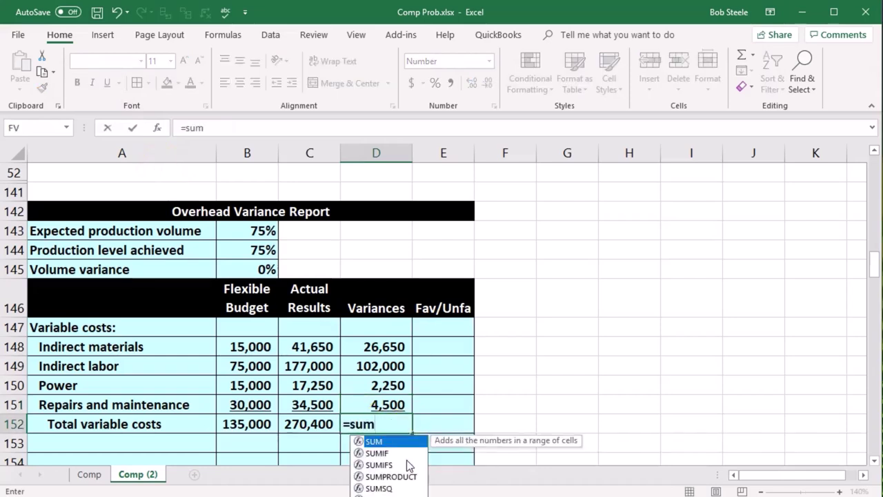
pyautogui.write('(')
pyautogui.moveTo(376, 347); pyautogui.dragTo(378, 400)
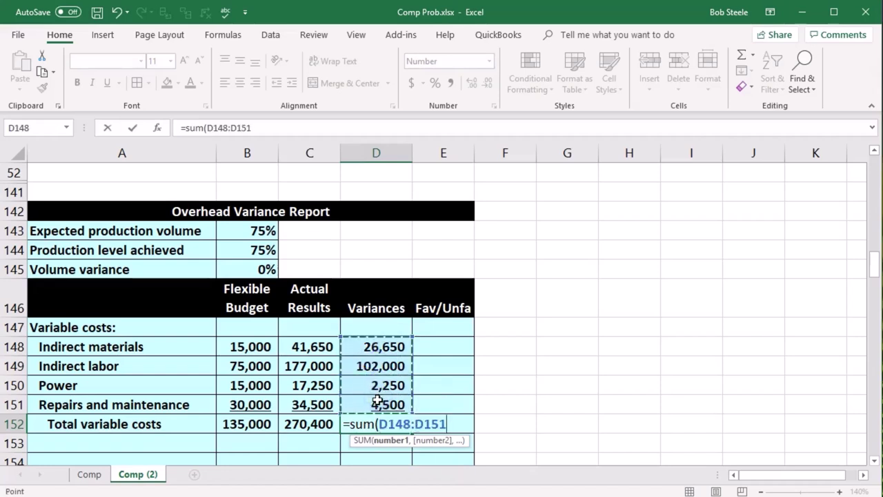
pyautogui.press('Return')
# Mark the indirect materials, indirect labor, power, and repairs and maintenance variances as unfavorable with U in E148:E151
pyautogui.click(447, 347)
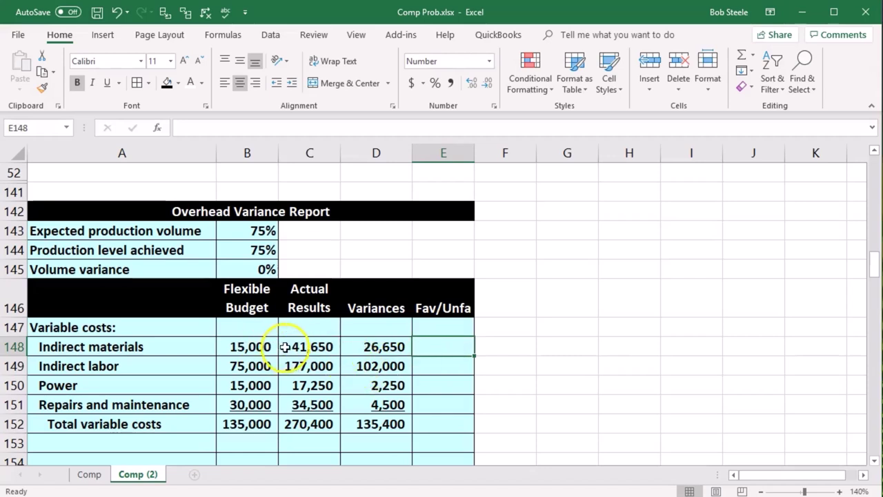
pyautogui.click(301, 347)
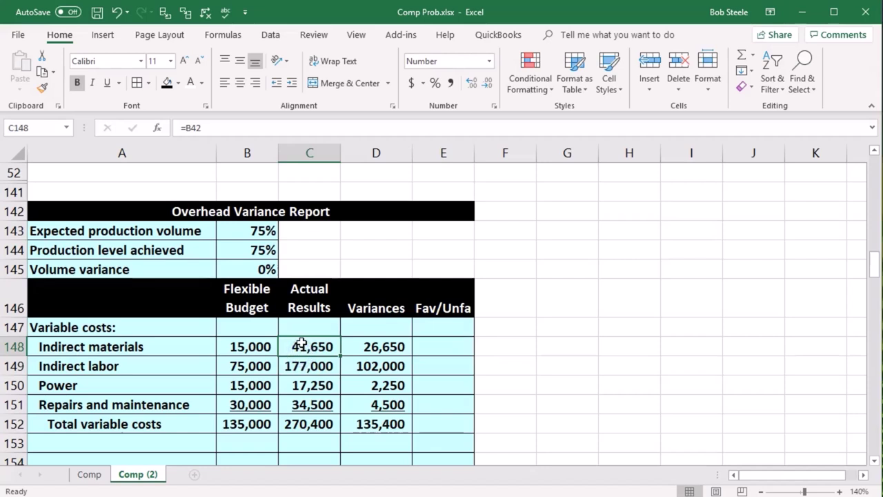
pyautogui.press('Right')
pyautogui.press('Right')
pyautogui.write('U')
pyautogui.press('Return')
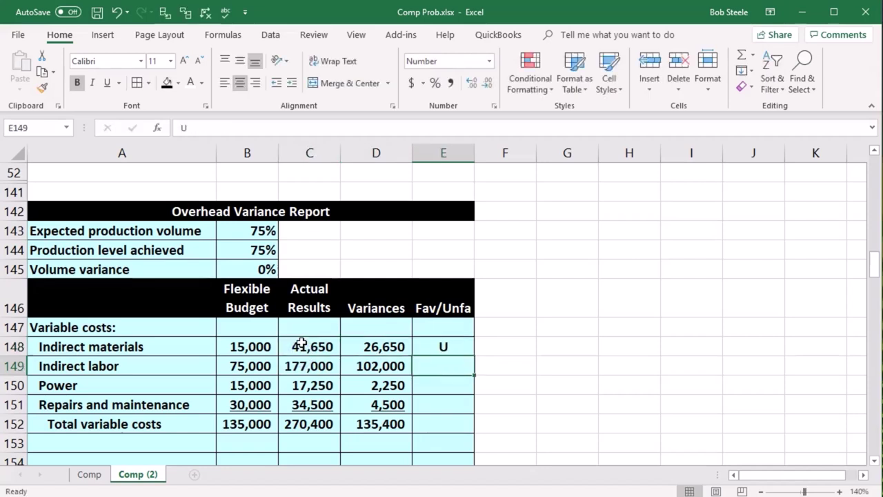
pyautogui.write('U')
pyautogui.press('Return')
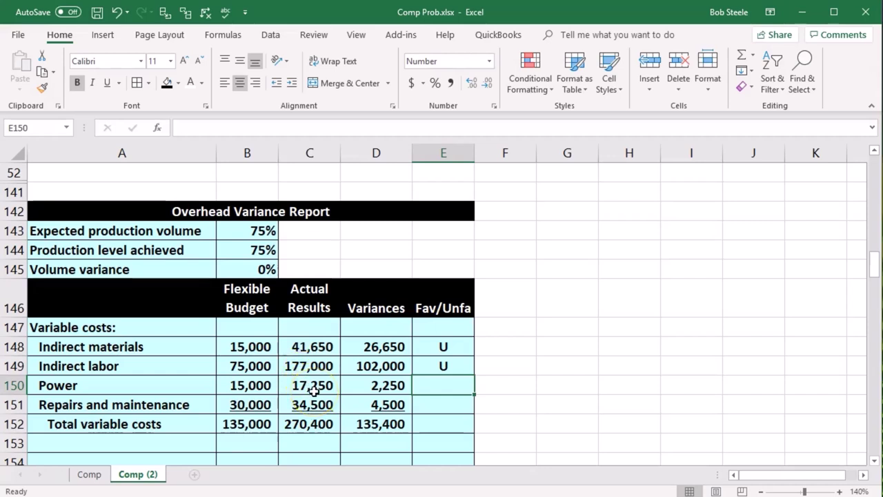
pyautogui.write('U')
pyautogui.press('Return')
pyautogui.write('U')
pyautogui.press('Return')
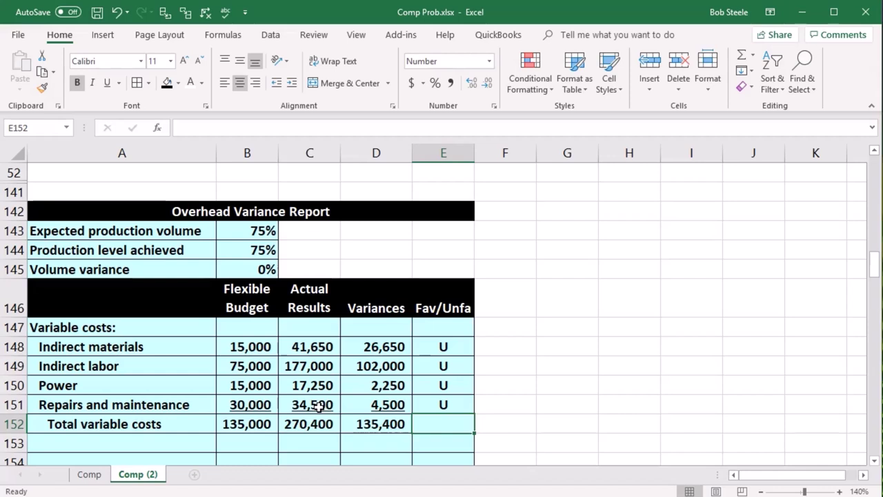
# Paste the heading "Fixed costs:" into A153 below the total variable costs row
pyautogui.press('Return')
pyautogui.press('Return')
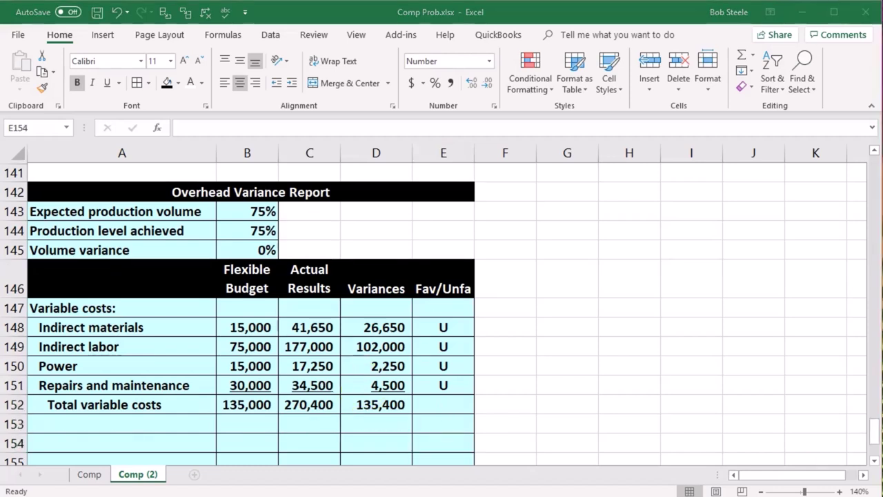
pyautogui.click(155, 427)
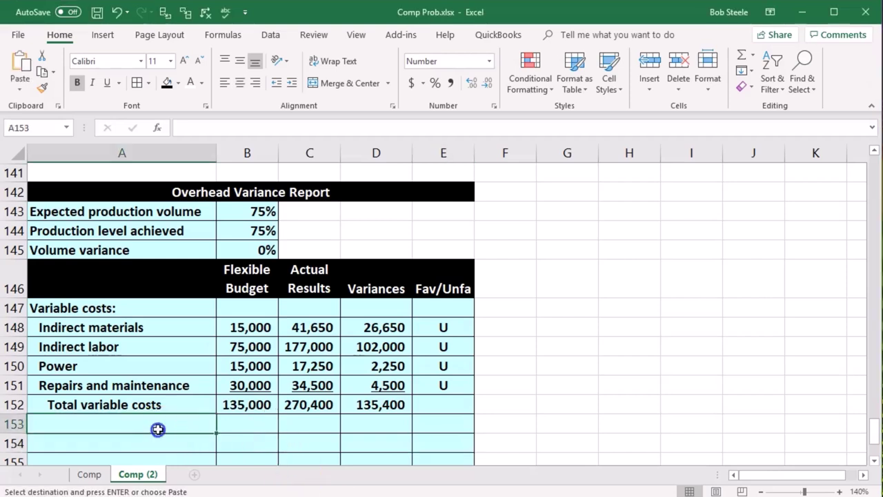
pyautogui.hotkey('ctrl', 'v')
# Link the first fixed cost label in A154 to the Depreciation - Building label of the fixed overhead budget with =A27
pyautogui.scroll(-1, 164, 425)
pyautogui.click(132, 385)
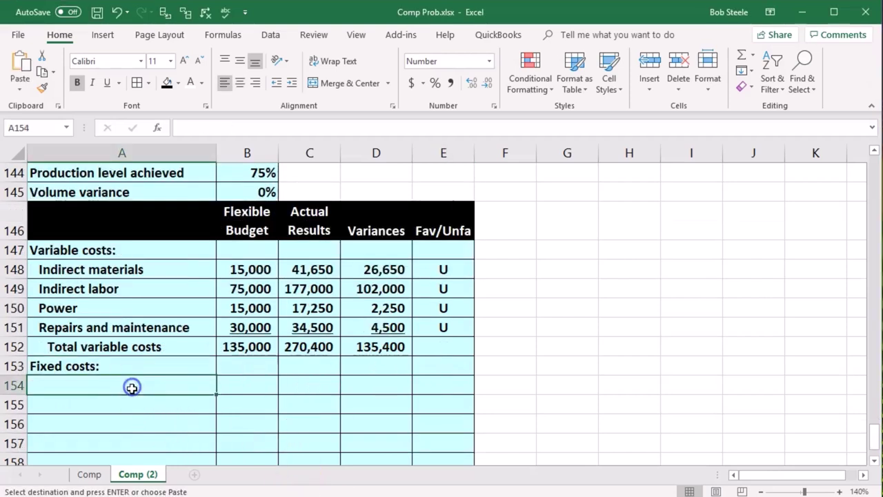
pyautogui.write('=')
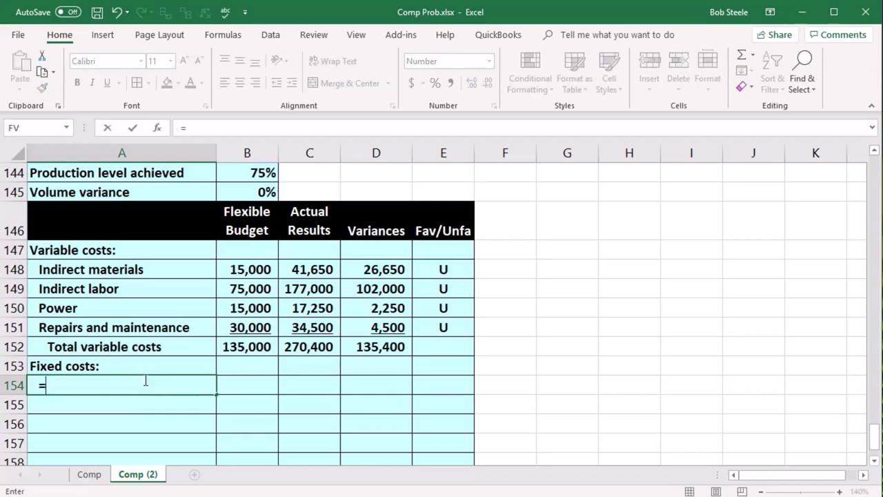
pyautogui.scroll(8, 145, 380)
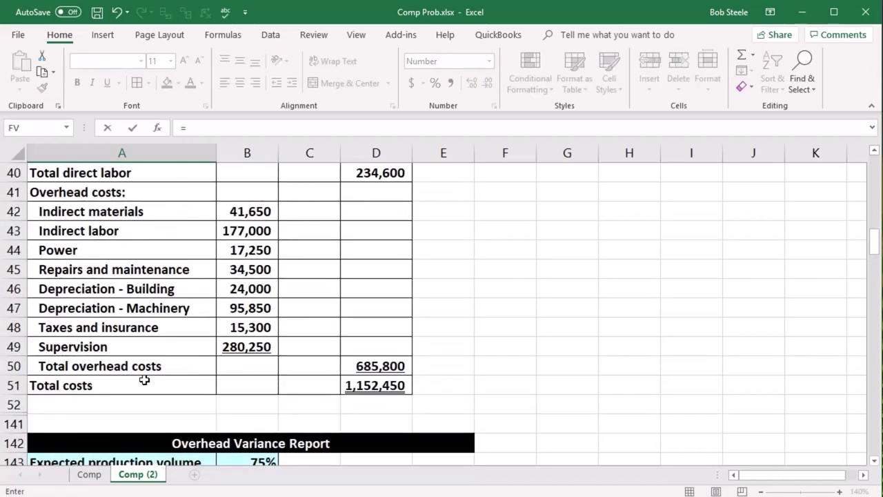
pyautogui.scroll(2, 144, 379)
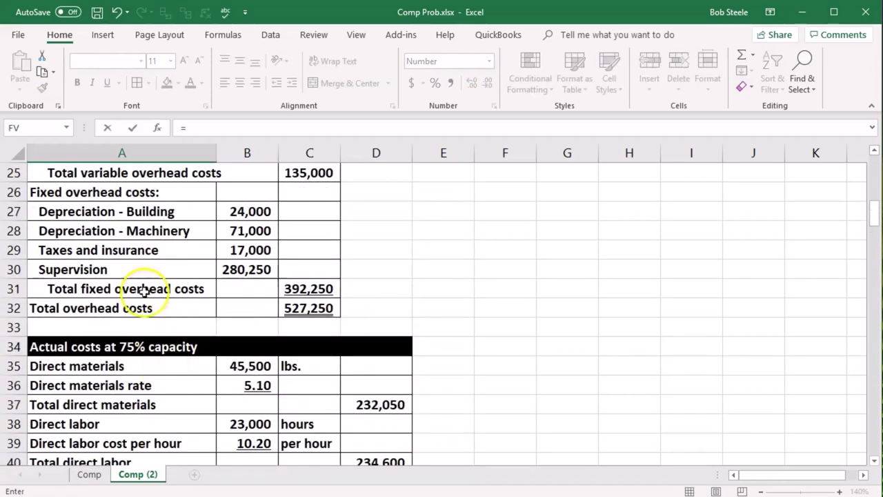
pyautogui.click(114, 211)
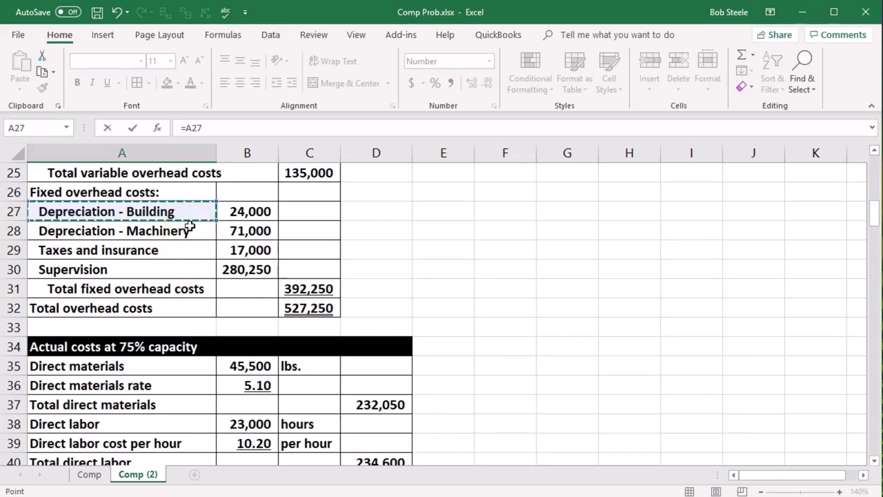
pyautogui.press('Return')
# Fill the label formula from A154 down to A157 and check the copied formulas
pyautogui.scroll(-2, 191, 225)
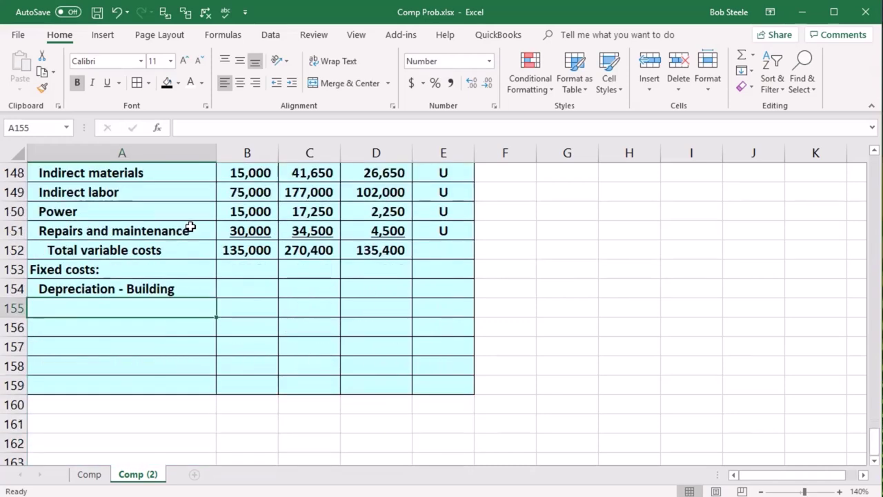
pyautogui.click(187, 285)
pyautogui.moveTo(217, 297); pyautogui.dragTo(205, 351)
pyautogui.click(174, 307)
pyautogui.click(174, 333)
pyautogui.click(173, 344)
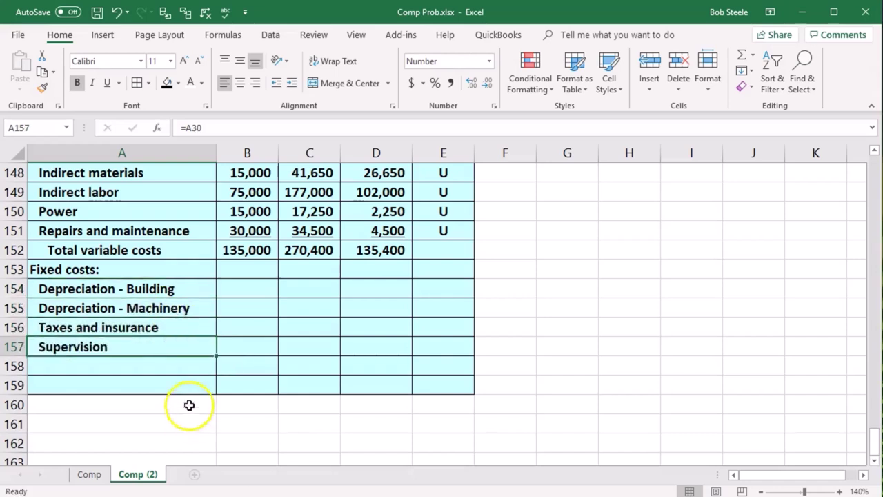
# Link the building depreciation flexible budget amount in B154 to the fixed overhead budget with =B27
pyautogui.click(228, 291)
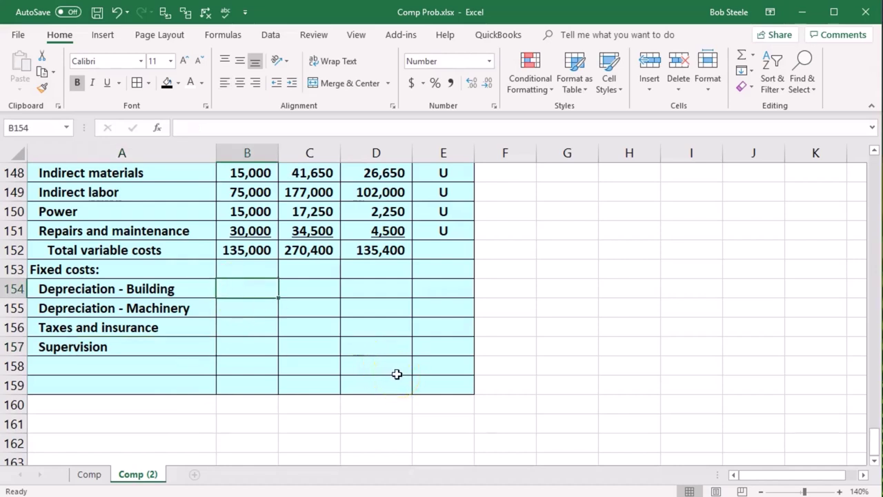
pyautogui.write('=')
pyautogui.scroll(6, 396, 374)
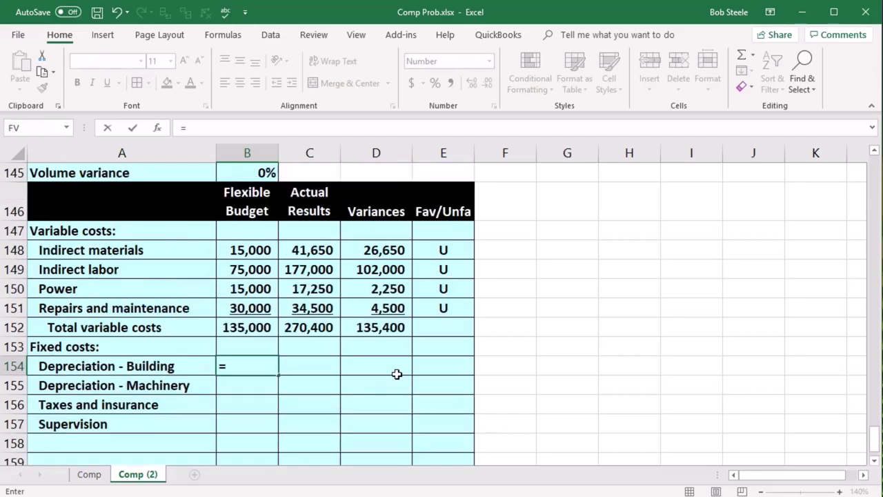
pyautogui.scroll(7, 396, 374)
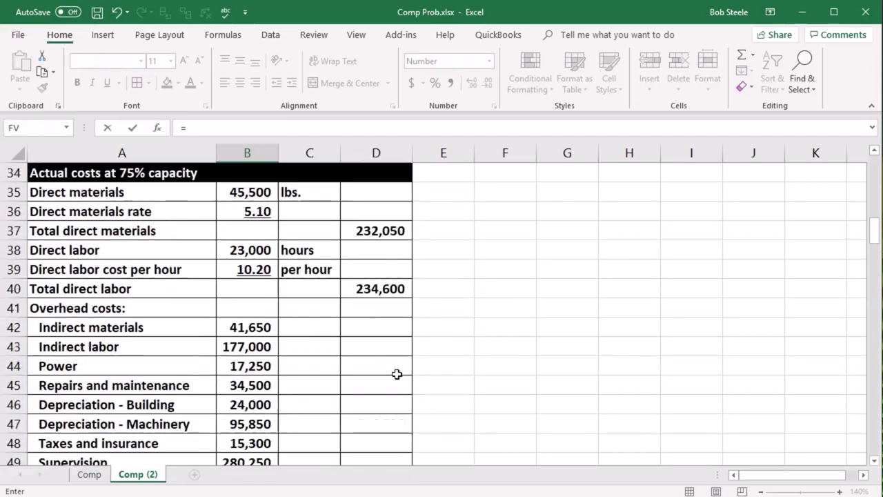
pyautogui.click(252, 270)
pyautogui.press('Return')
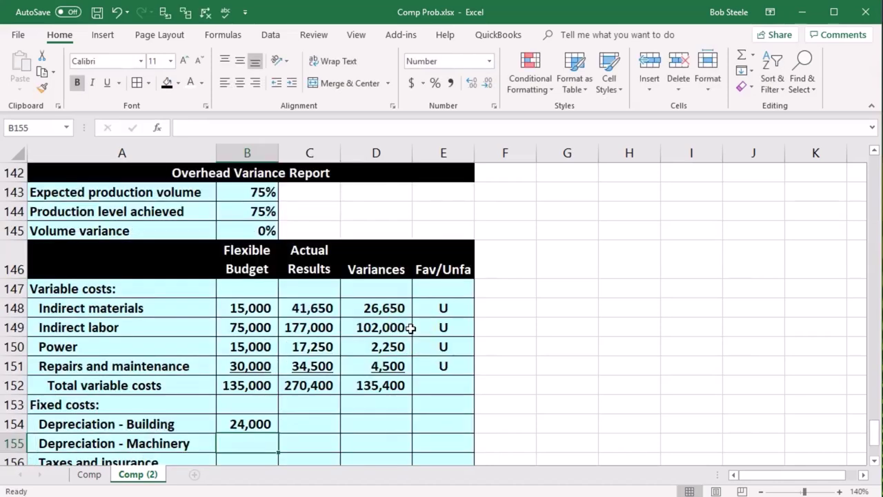
# Fill the flexible budget formula from B154 down to B157 and underline the supervision amount in B157
pyautogui.scroll(-2, 410, 328)
pyautogui.click(264, 288)
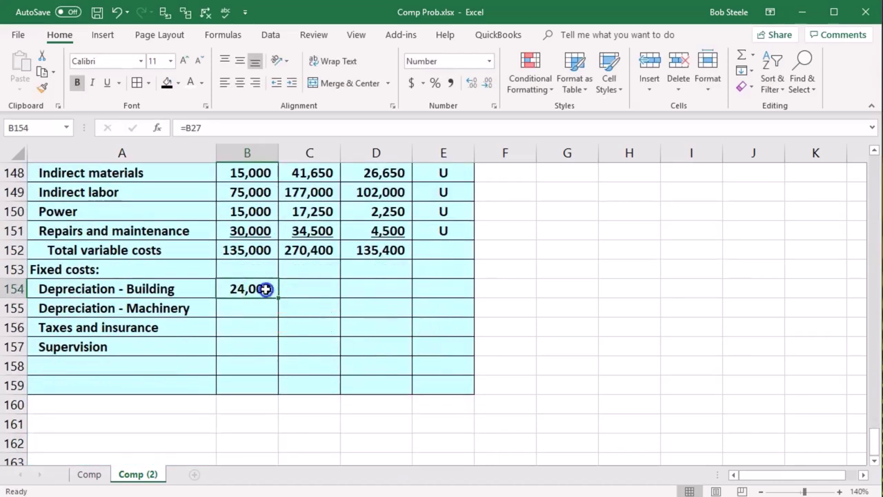
pyautogui.moveTo(281, 298); pyautogui.dragTo(267, 347)
pyautogui.click(256, 348)
pyautogui.click(107, 82)
# Link the actual building depreciation in C154 to the actual costs at 75% capacity with =B46
pyautogui.click(303, 289)
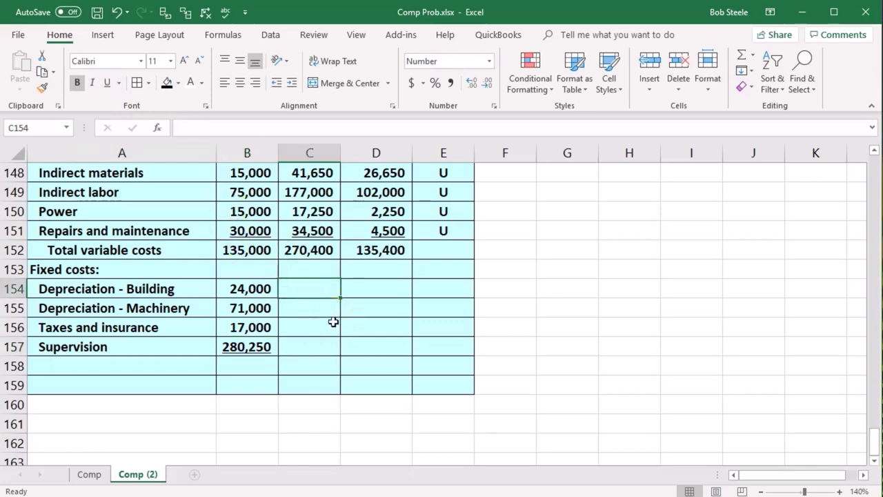
pyautogui.write('=')
pyautogui.scroll(5, 333, 320)
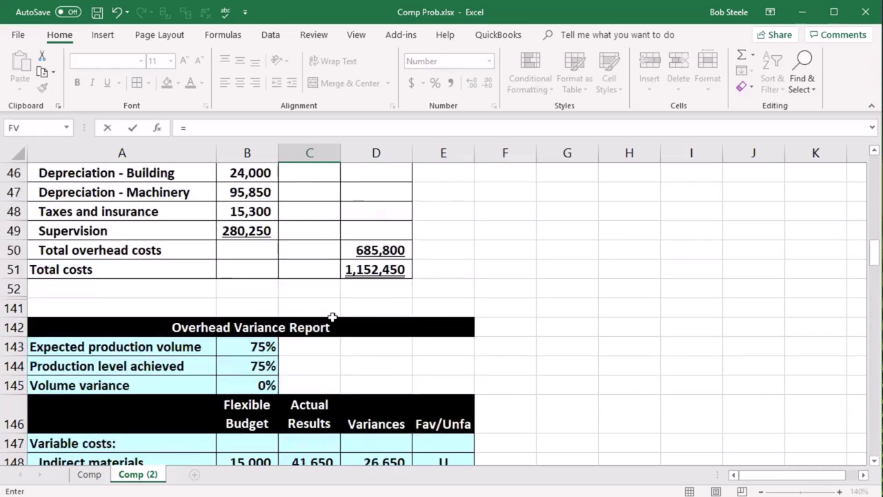
pyautogui.scroll(1, 332, 318)
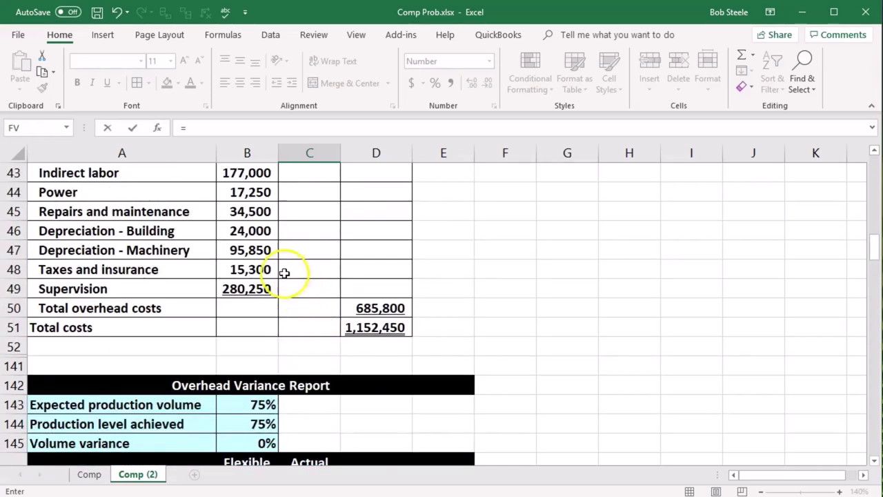
pyautogui.click(254, 231)
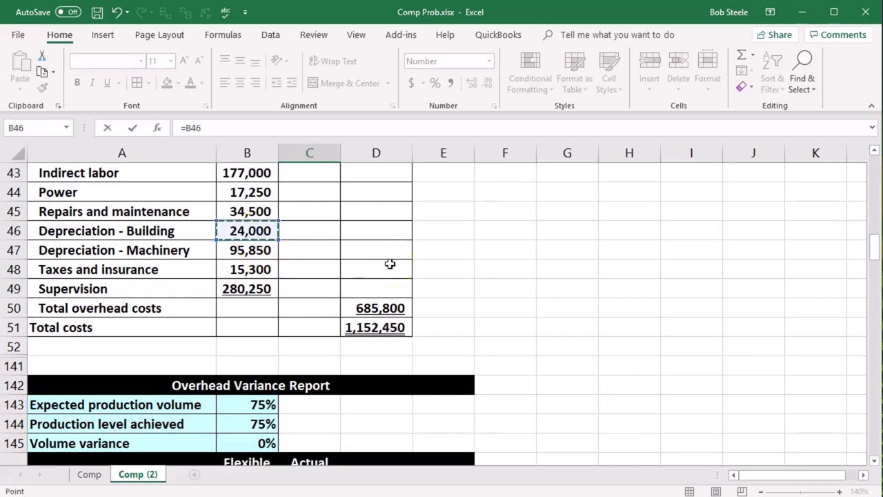
pyautogui.press('Return')
# Fill the actual results formula from C154 down to C157 and underline the supervision amount in C157
pyautogui.scroll(-2, 388, 270)
pyautogui.click(329, 289)
pyautogui.moveTo(340, 298); pyautogui.dragTo(338, 354)
pyautogui.click(328, 346)
pyautogui.click(107, 83)
# Calculate the building depreciation variance in D154 as actual minus flexible budget with =C154-B154
pyautogui.click(384, 283)
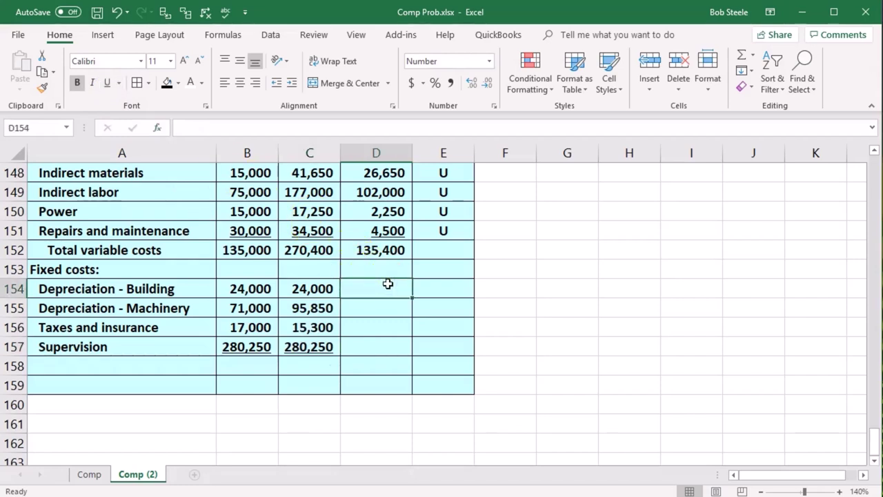
pyautogui.write('=')
pyautogui.click(322, 289)
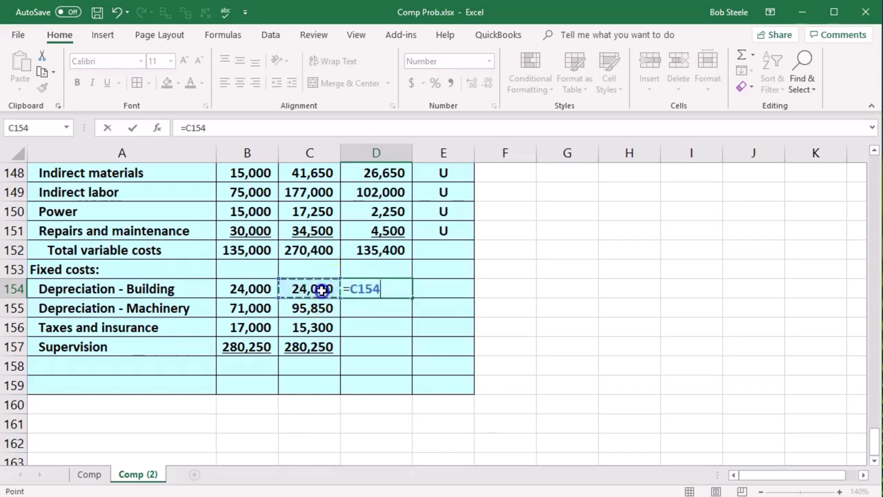
pyautogui.scroll(1, 331, 316)
pyautogui.write('-')
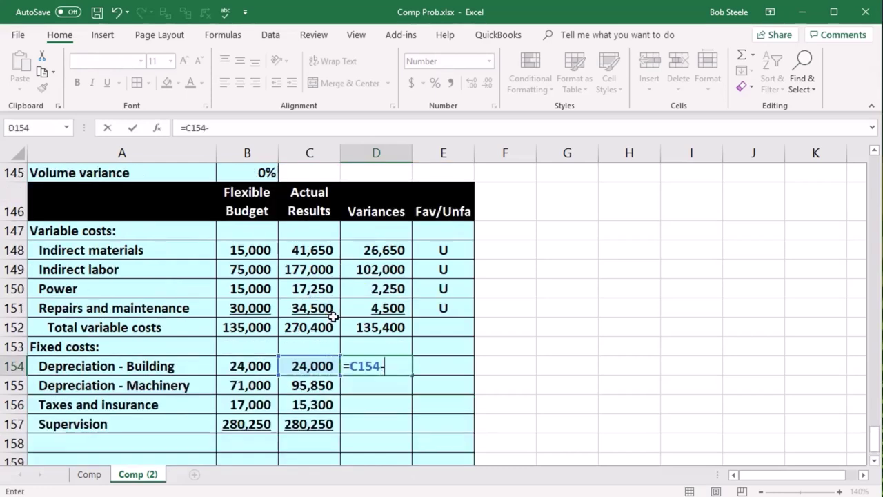
pyautogui.click(238, 366)
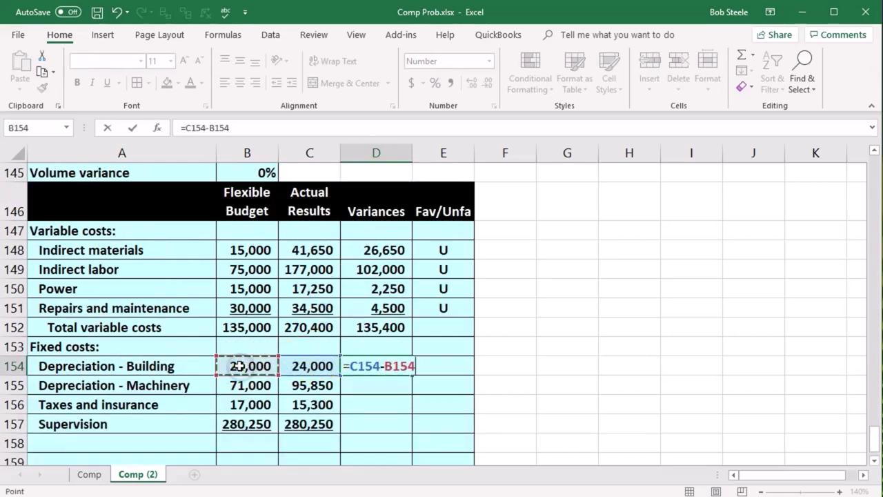
pyautogui.press('Return')
# Fill the variance formula from D154 down to D157 and underline the supervision variance in D157
pyautogui.click(398, 364)
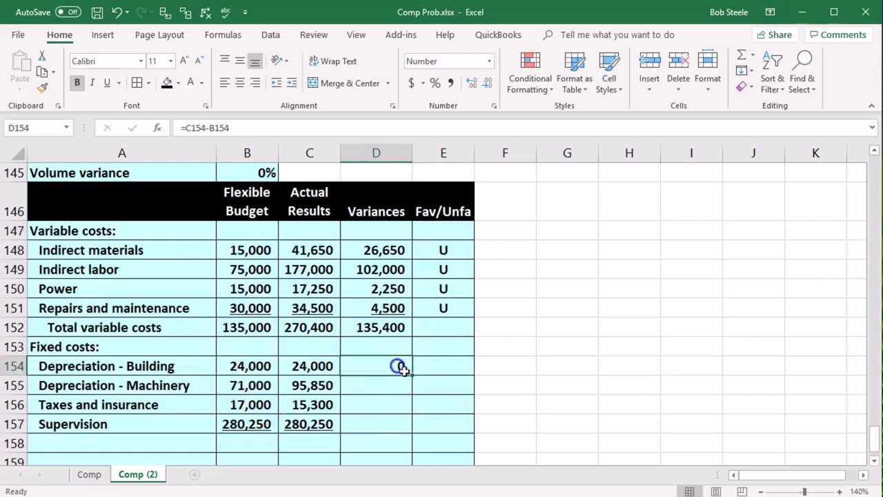
pyautogui.moveTo(411, 377); pyautogui.dragTo(400, 425)
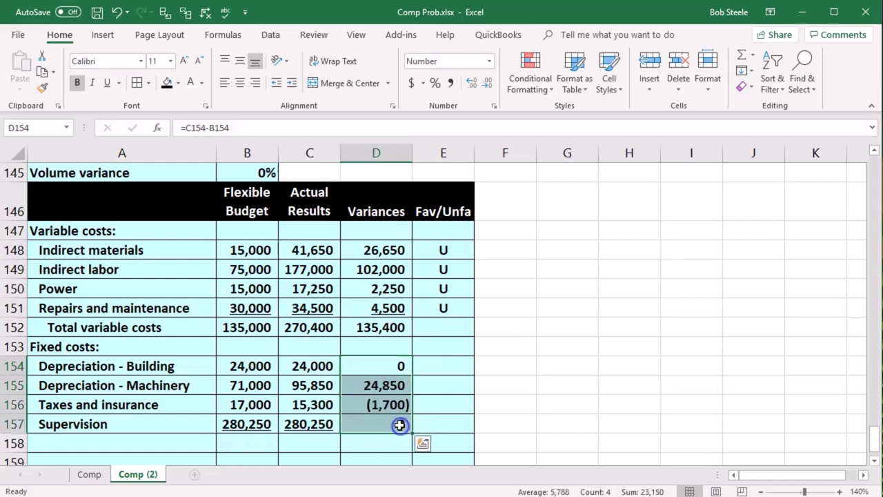
pyautogui.click(400, 424)
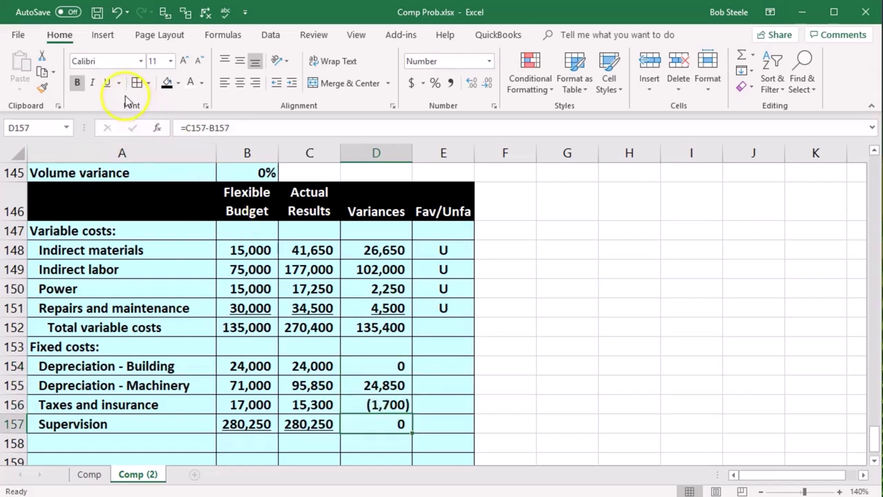
pyautogui.click(107, 82)
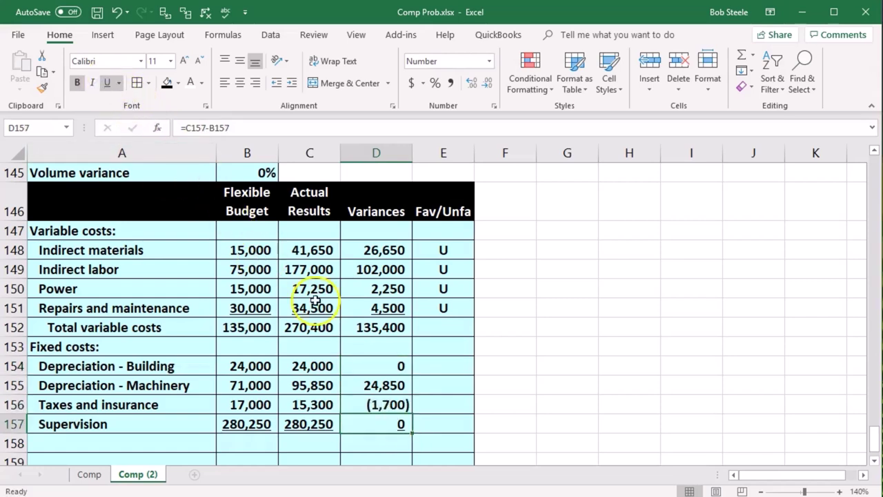
# Mark the machinery depreciation variance as unfavorable with U in E155 and the taxes and insurance variance as favorable with F in E156
pyautogui.click(421, 368)
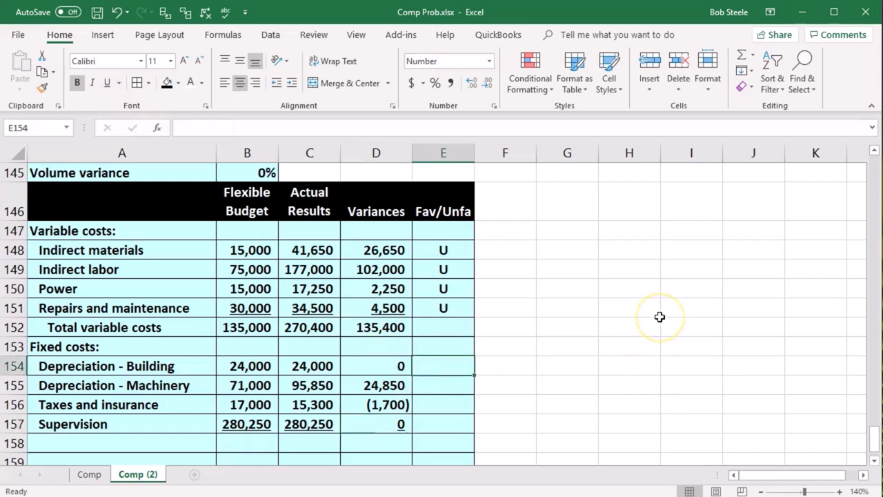
pyautogui.press('Down')
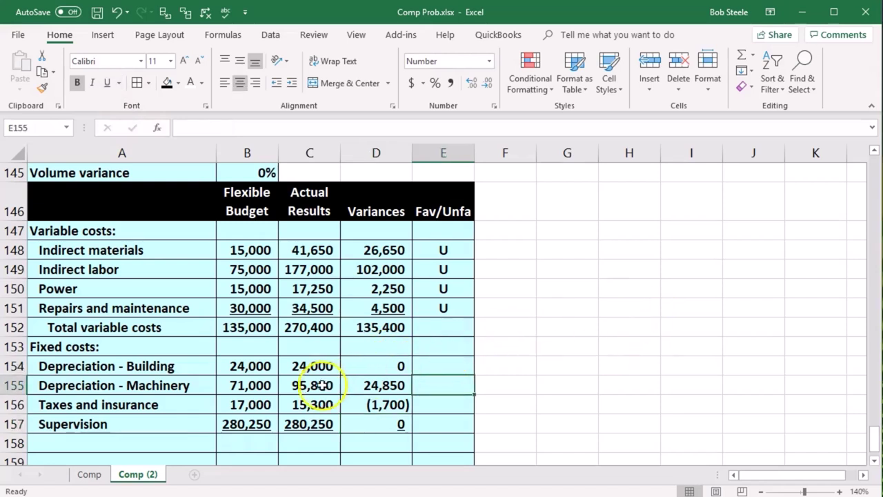
pyautogui.write('U')
pyautogui.press('Return')
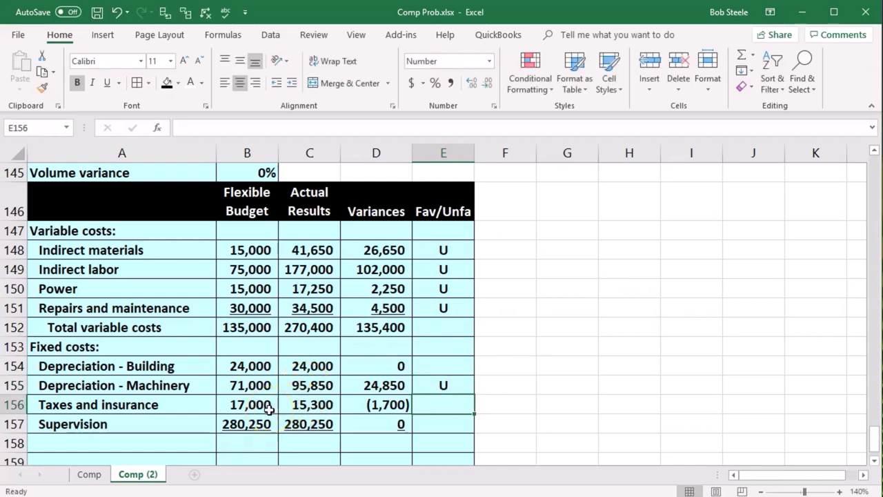
pyautogui.write('F')
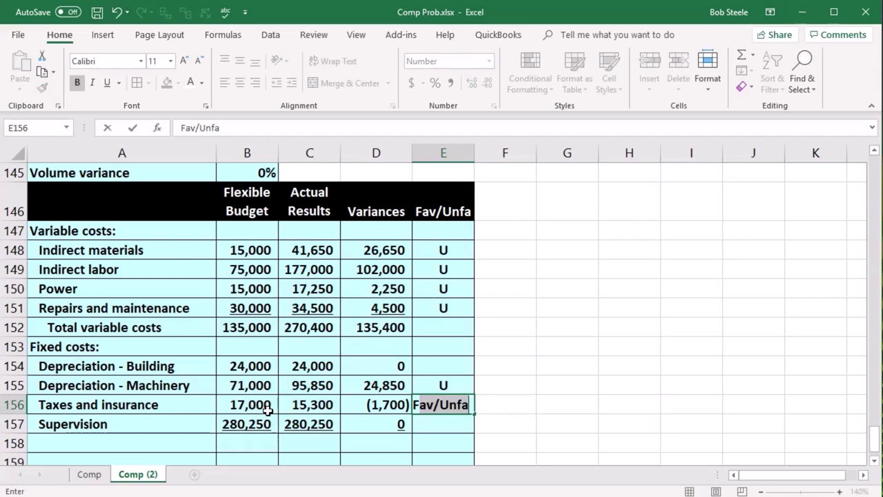
pyautogui.press('Delete')
pyautogui.press('Return')
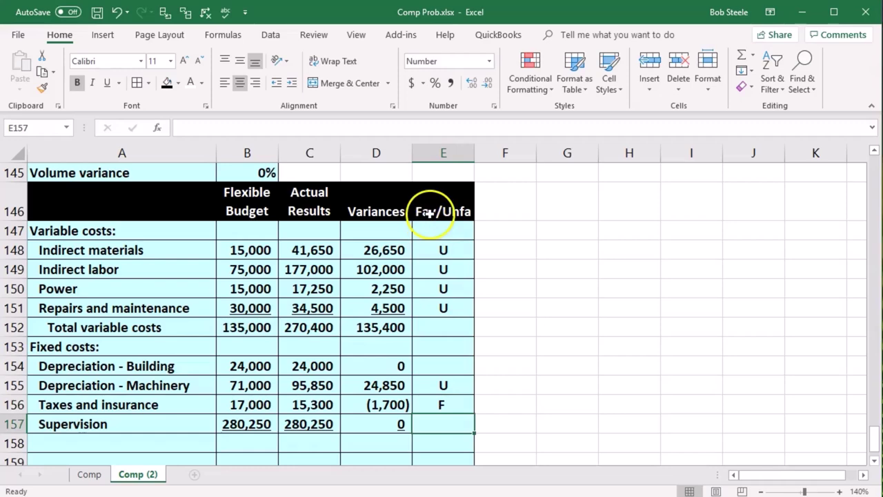
# Paste the label "Total fixed costs" into A158 below the supervision row
pyautogui.scroll(-1, 572, 295)
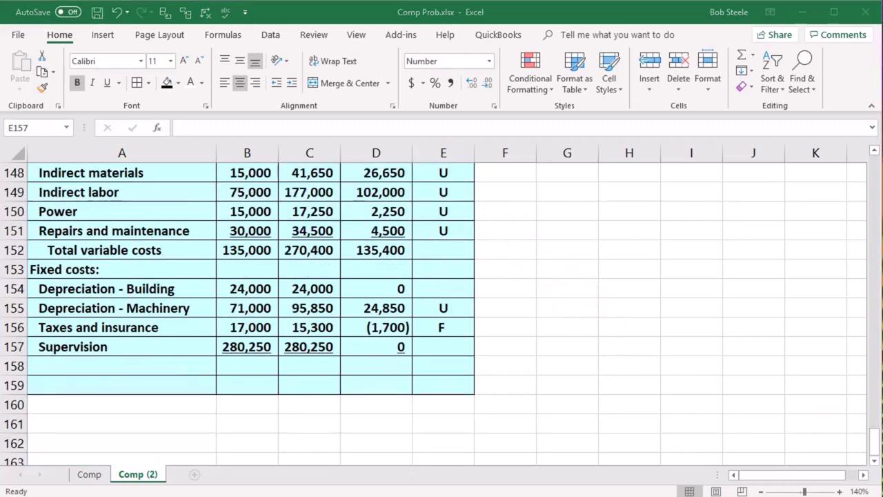
pyautogui.hotkey('alt', 'Tab')
pyautogui.click(177, 373)
pyautogui.hotkey('ctrl', 'v')
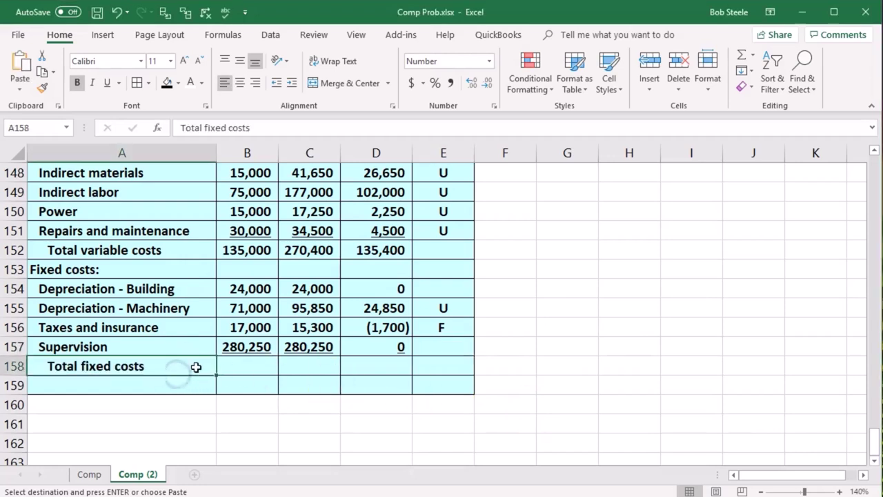
# Total the flexible budget fixed costs in B158 with =SUM(B154:B157) and fill the formula across to D158
pyautogui.click(256, 366)
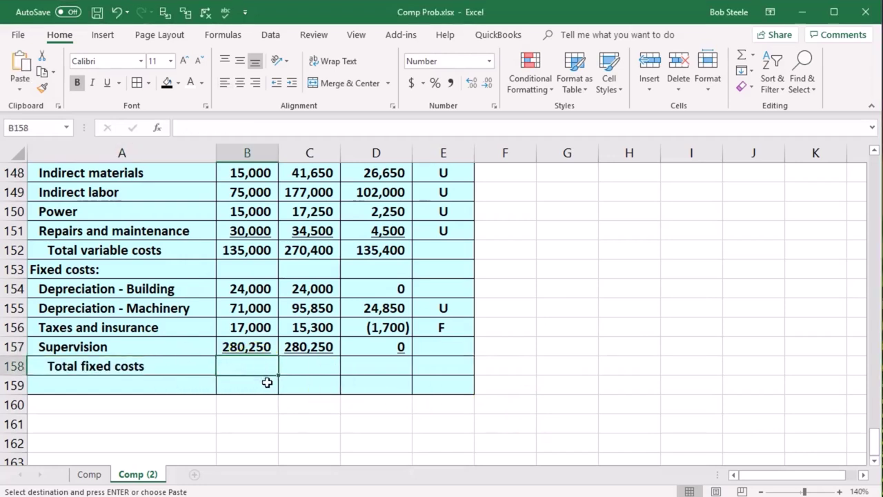
pyautogui.write('=sum(')
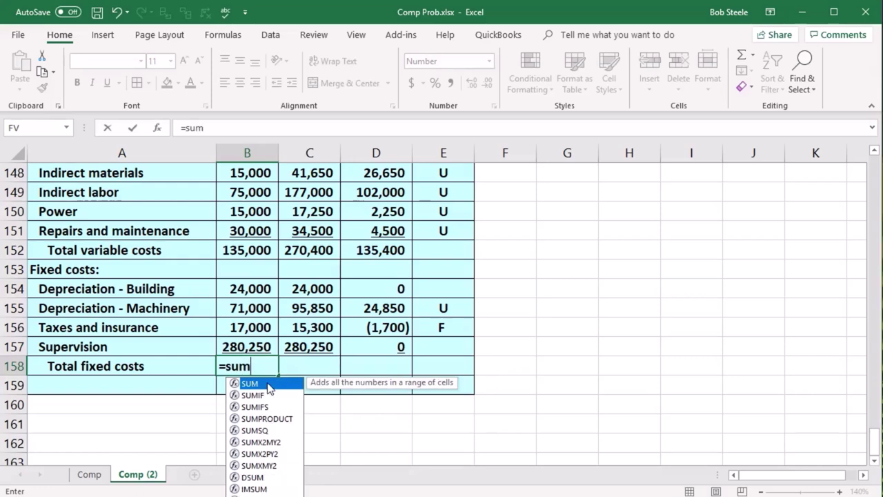
pyautogui.moveTo(246, 287); pyautogui.dragTo(250, 346)
pyautogui.press('Return')
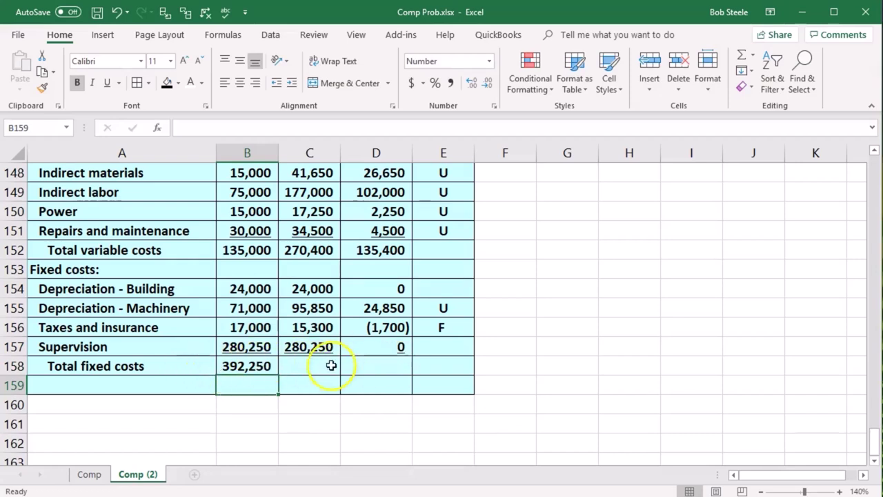
pyautogui.click(262, 370)
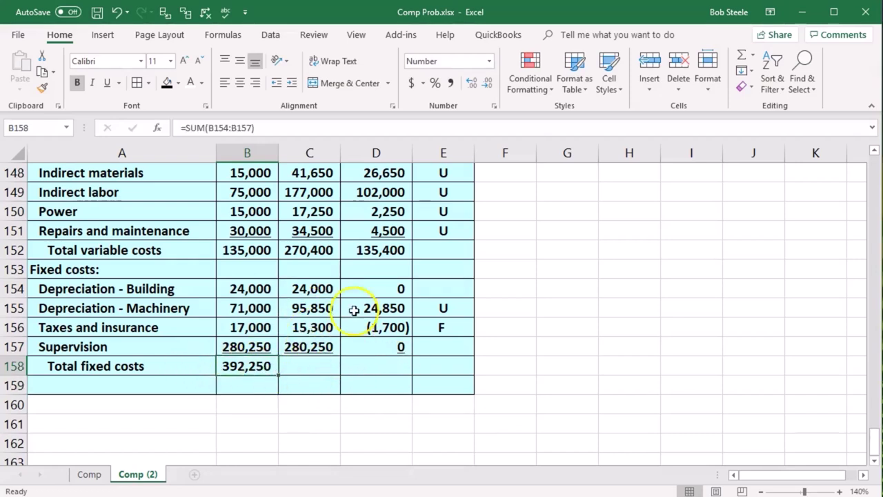
pyautogui.moveTo(280, 377); pyautogui.dragTo(392, 384)
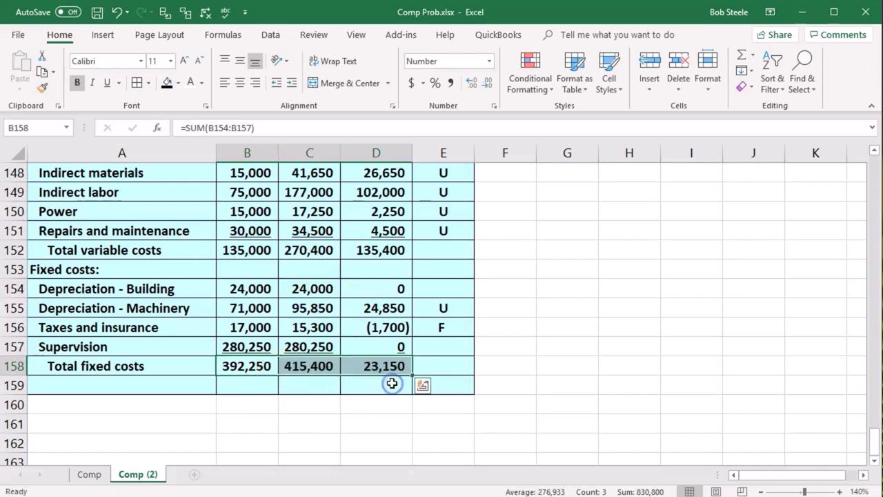
# Mark the total fixed costs variance as unfavorable with U in E158
pyautogui.click(457, 369)
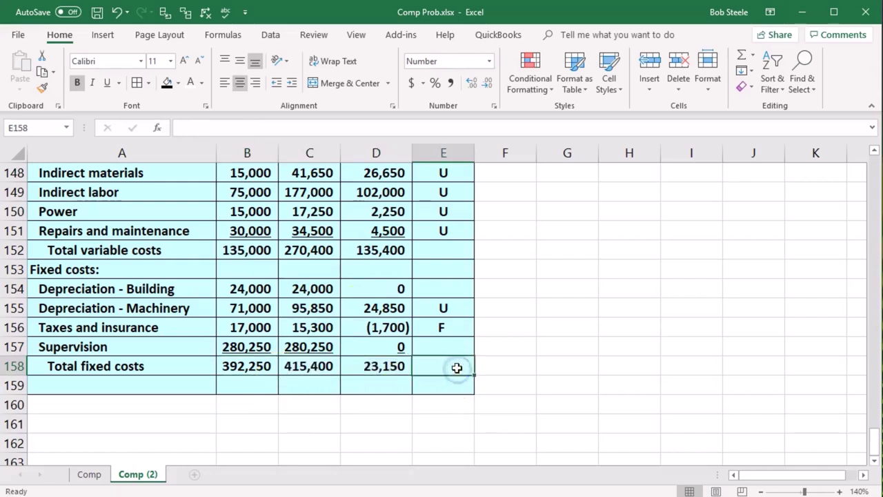
pyautogui.write('U')
pyautogui.press('Return')
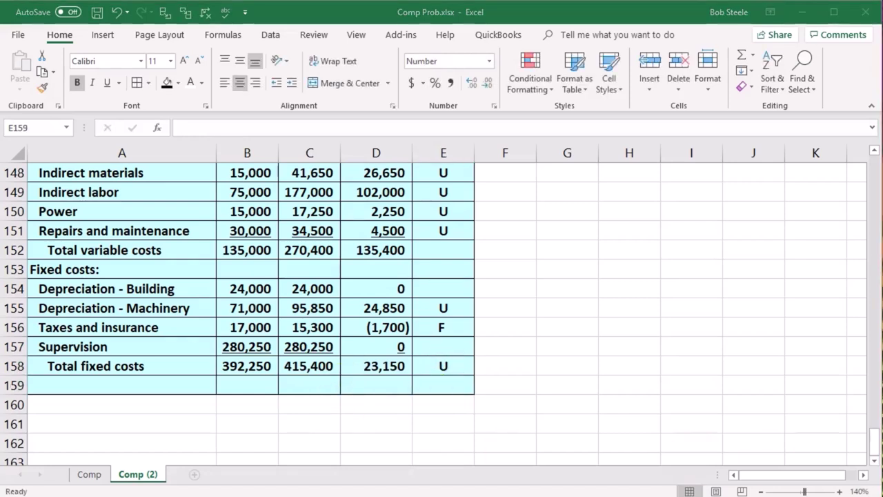
# Add the label "Total overhead costs" in A159 and calculate the flexible budget total in B159 with =B152+B158
pyautogui.click(165, 386)
pyautogui.write('Total overhead costs')
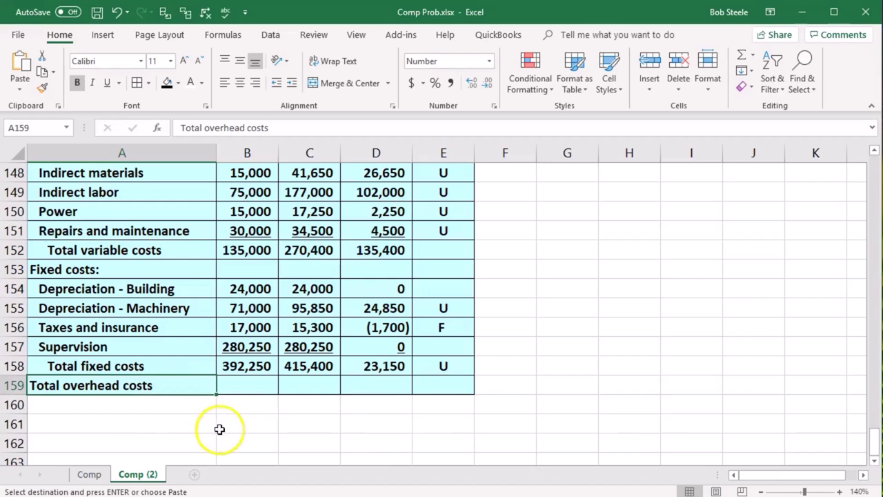
pyautogui.click(248, 385)
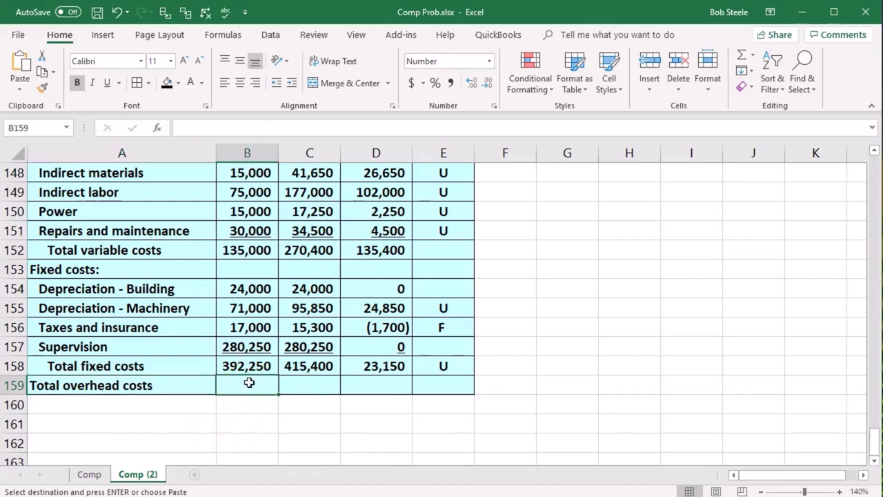
pyautogui.write('=')
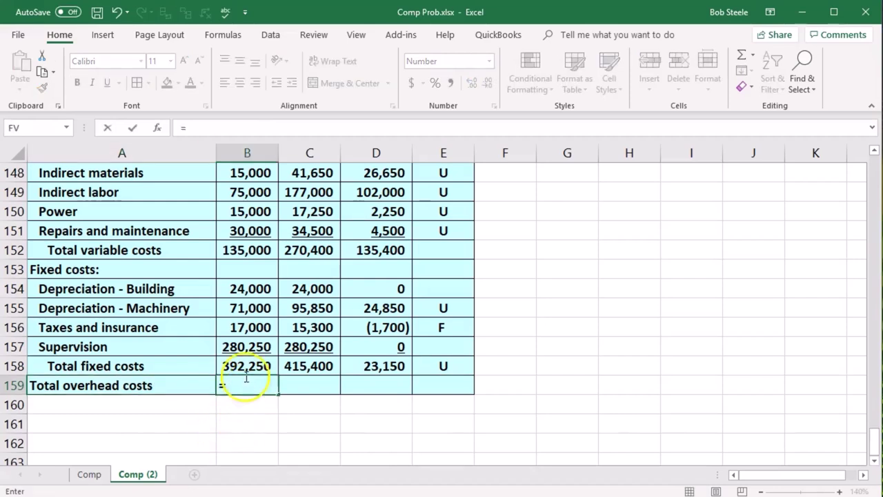
pyautogui.click(246, 250)
pyautogui.write('+')
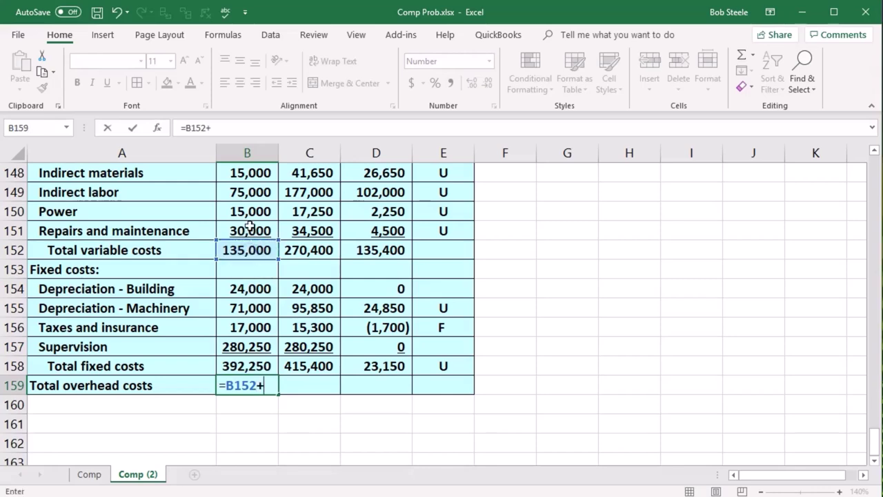
pyautogui.click(250, 366)
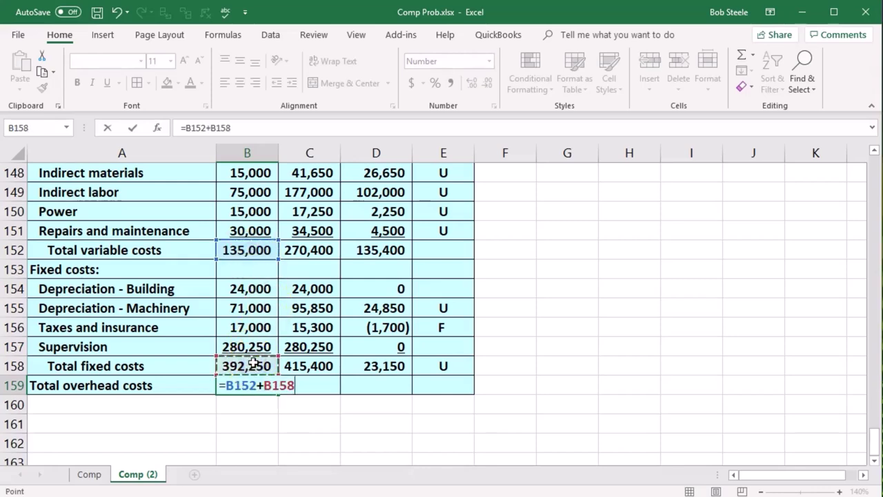
pyautogui.press('Return')
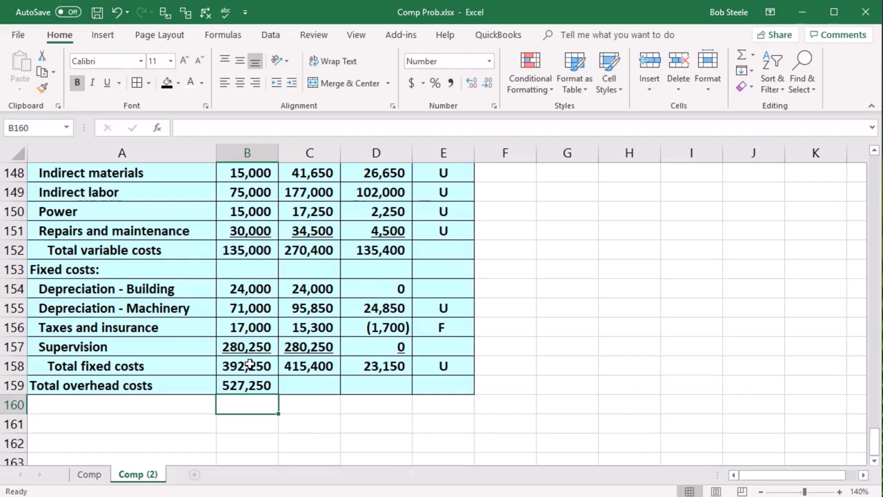
pyautogui.click(251, 383)
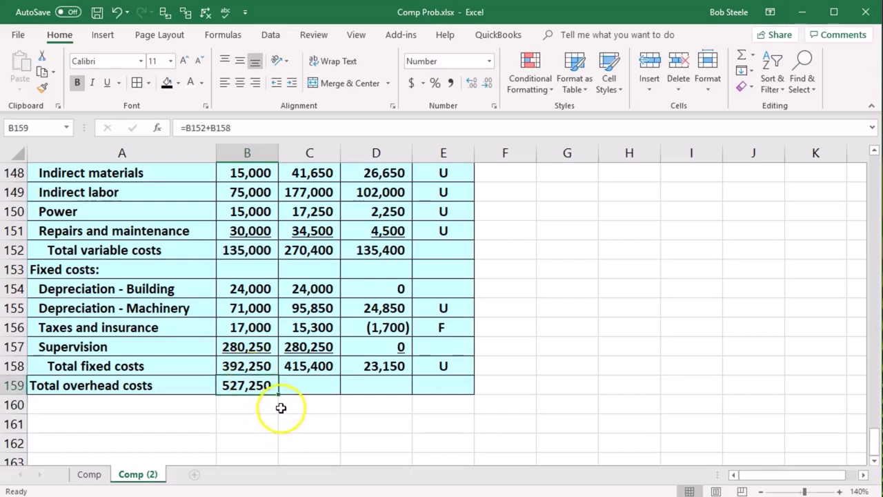